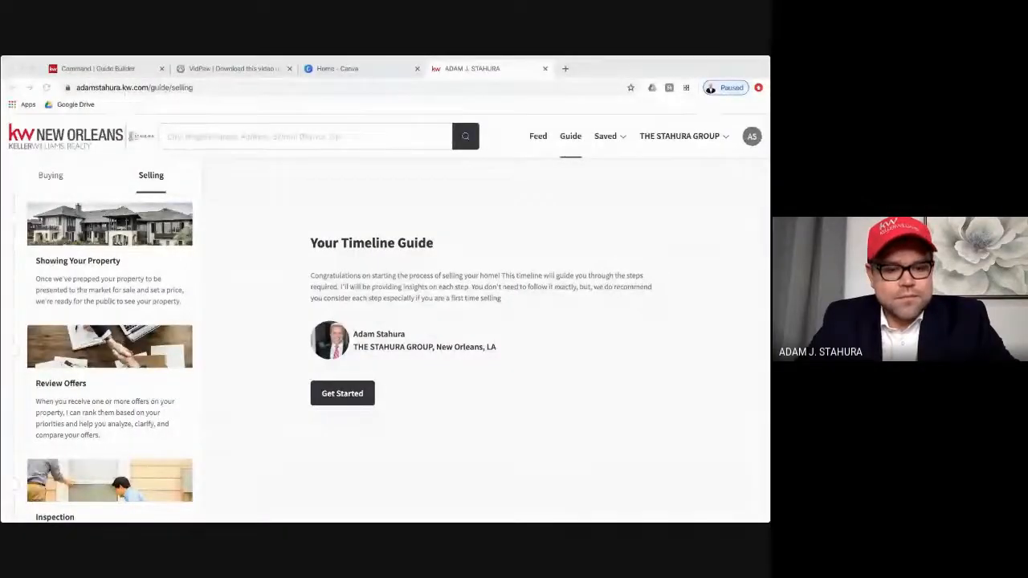
- Switch to the Command Guide Builder page and open the Buyer's Guide for editing
left_click(252, 277)
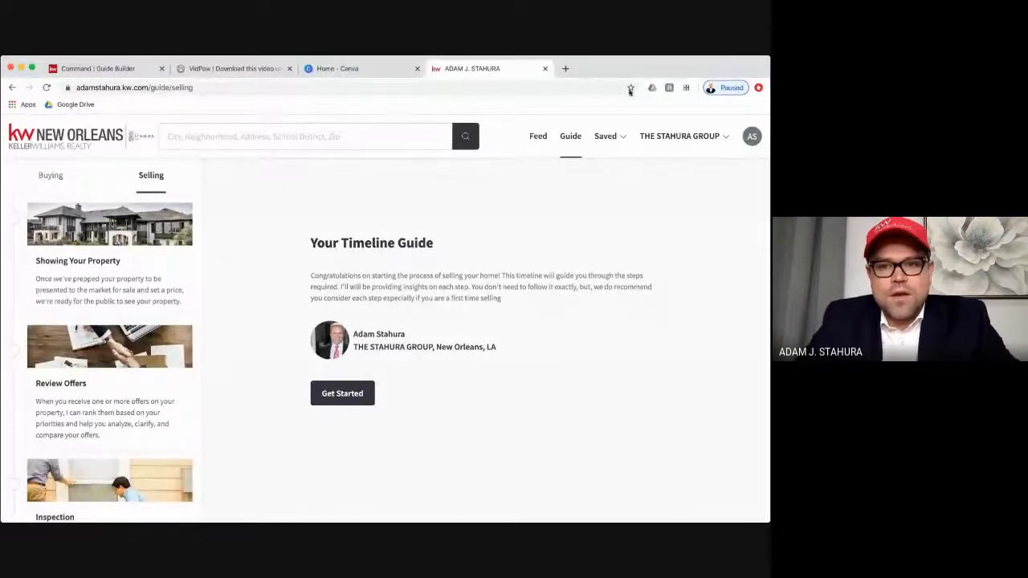
left_click(113, 67)
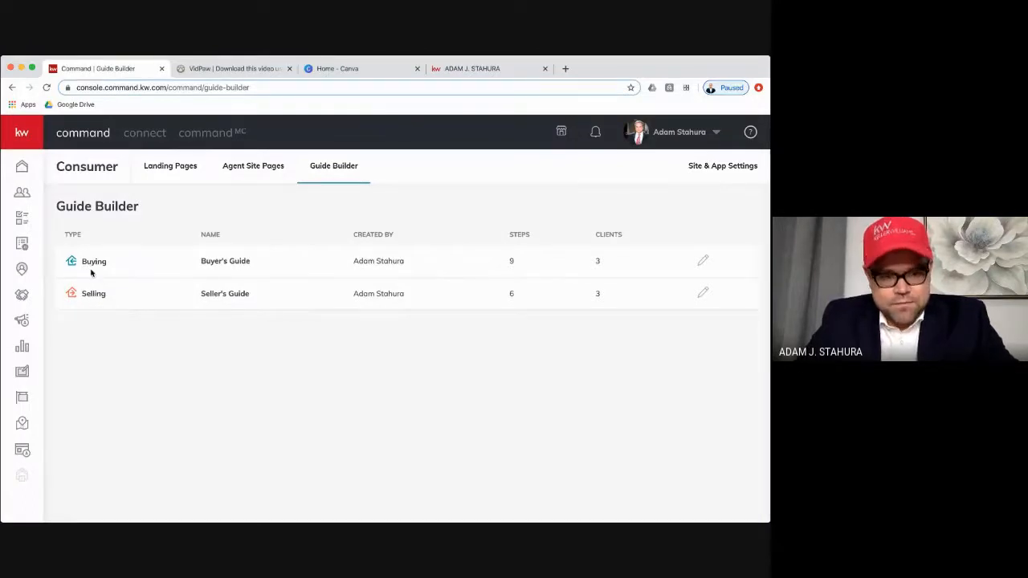
left_click(705, 262)
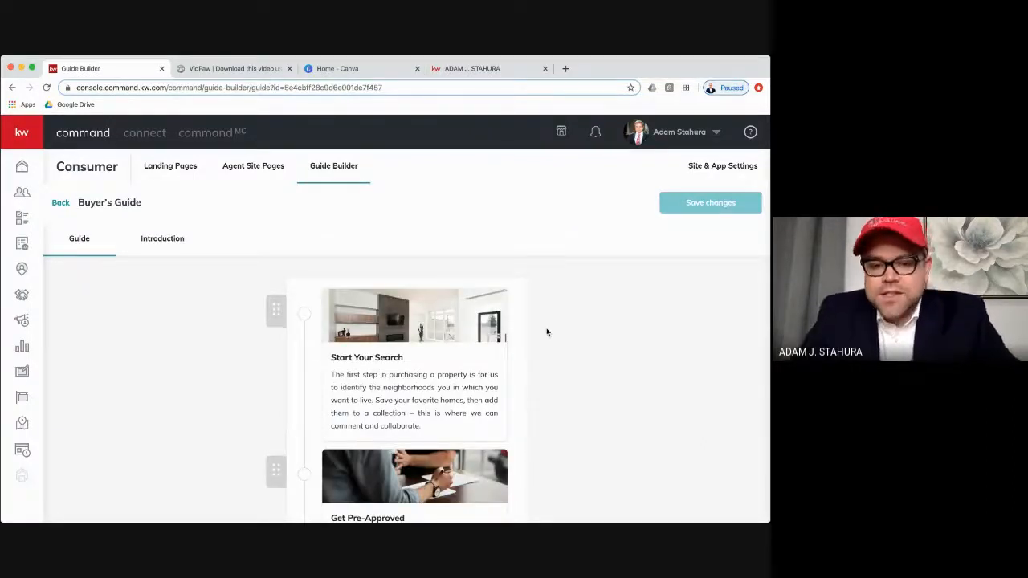
- Look through the default step cards of the Buyer's Guide, from Start Your Search onward
scroll(518, 357, "down", 5)
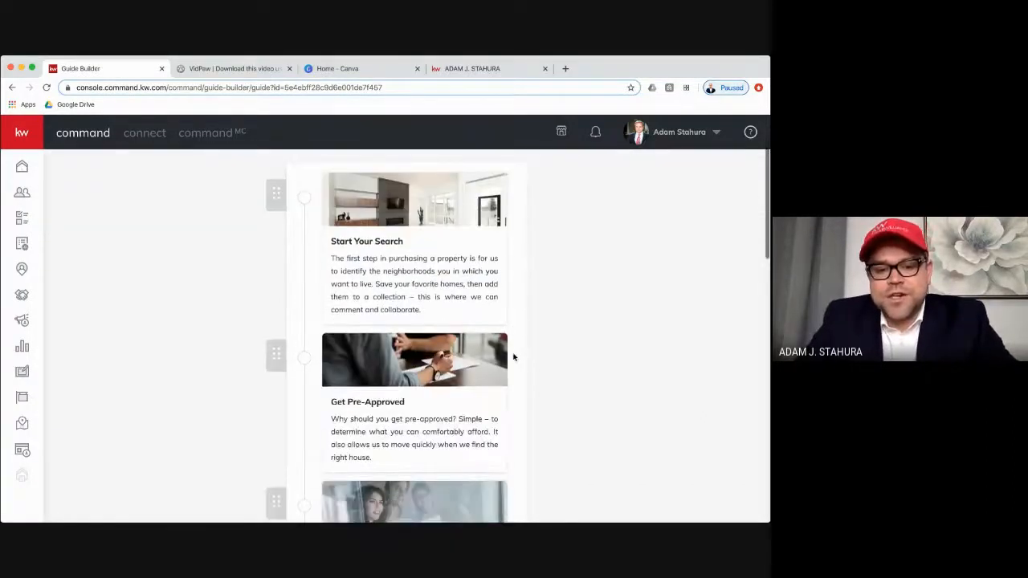
scroll(514, 358, "down", 5)
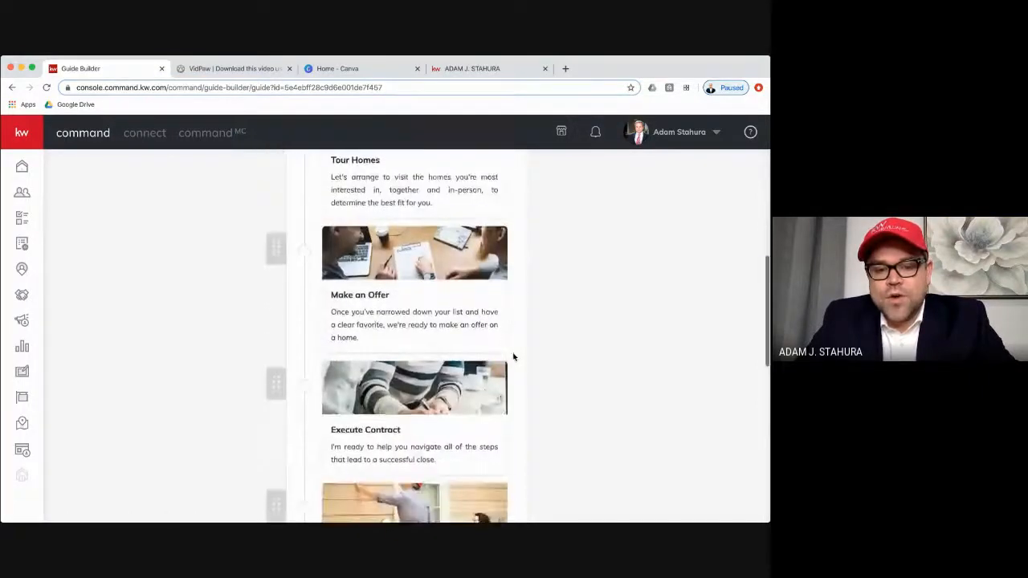
scroll(514, 357, "down", 5)
scroll(514, 357, "up", 7)
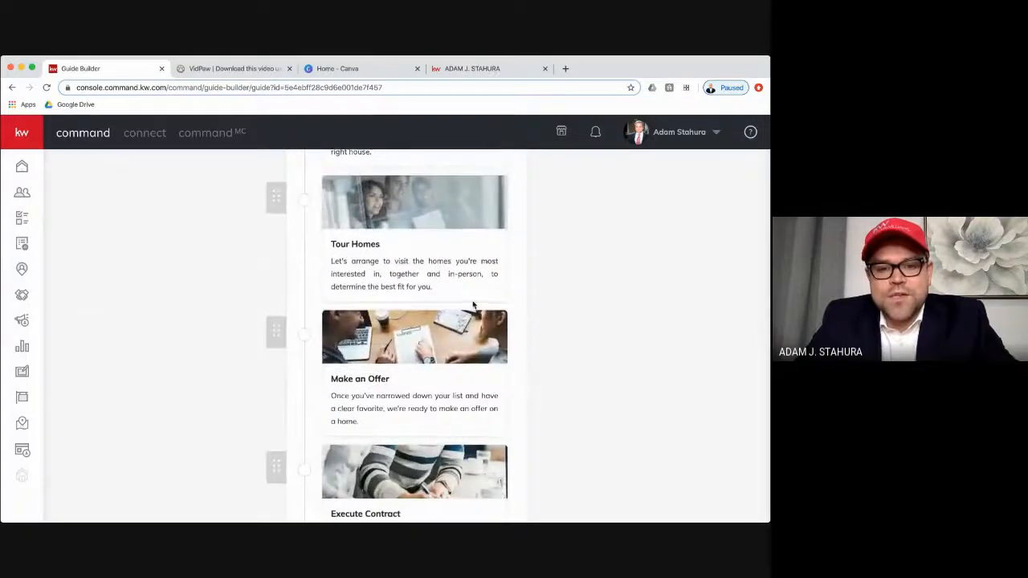
scroll(482, 321, "up", 3)
scroll(474, 304, "up", 4)
scroll(472, 299, "down", 1)
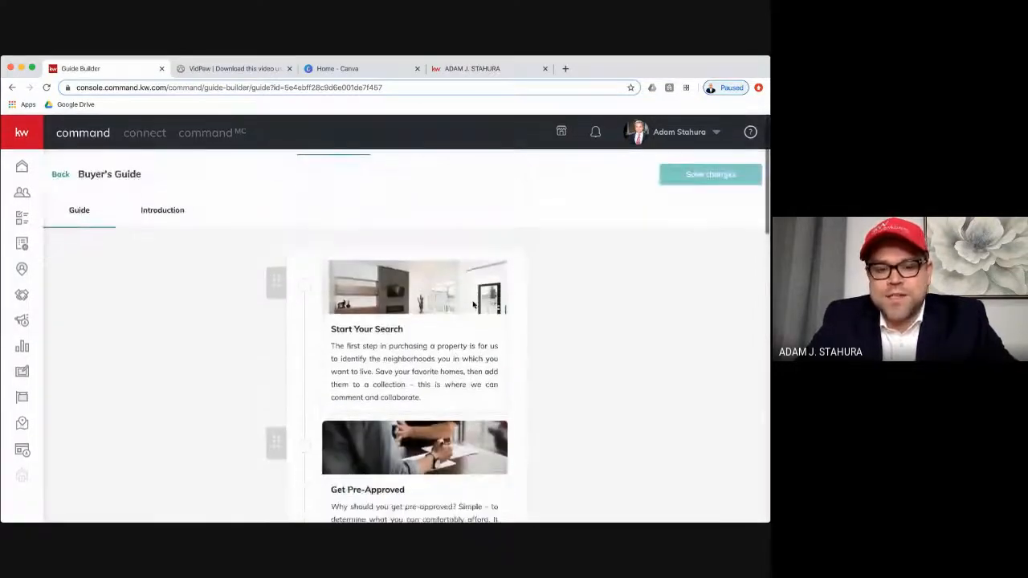
scroll(438, 327, "down", 2)
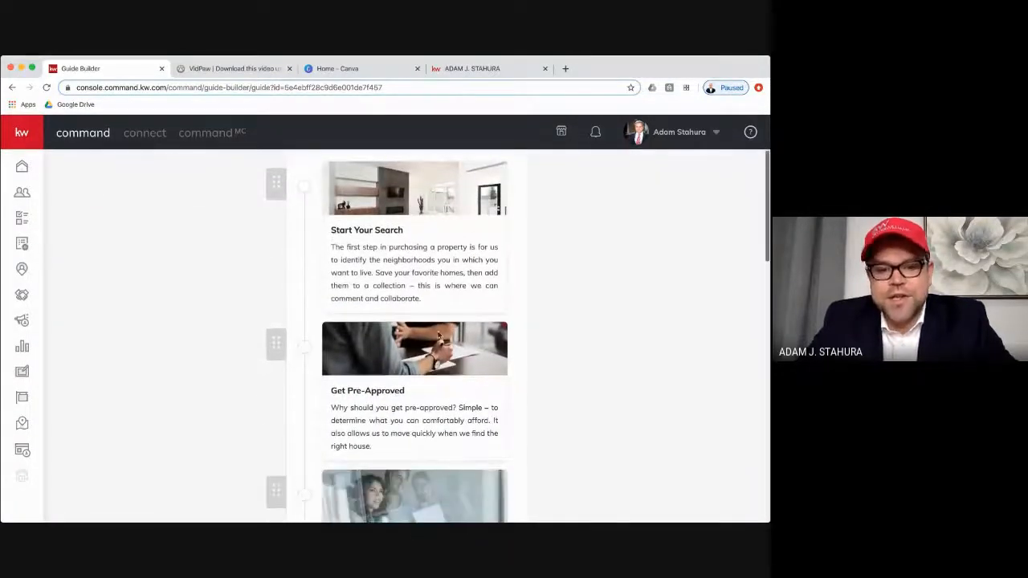
- Move the Get Pre-Approved step above Start Your Search in the guide and save the changes
scroll(376, 402, "up", 1)
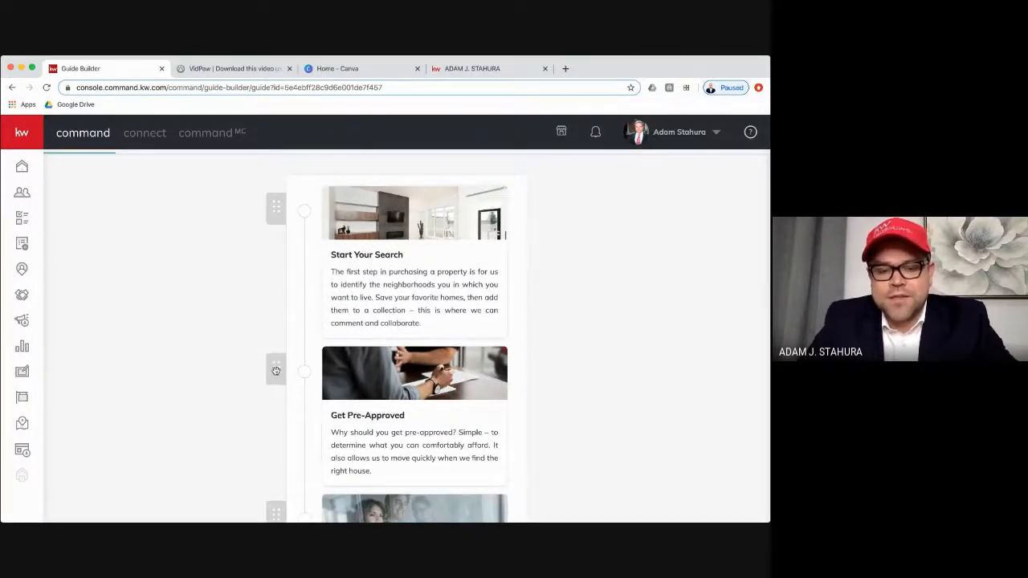
left_click_drag(276, 368, 269, 224)
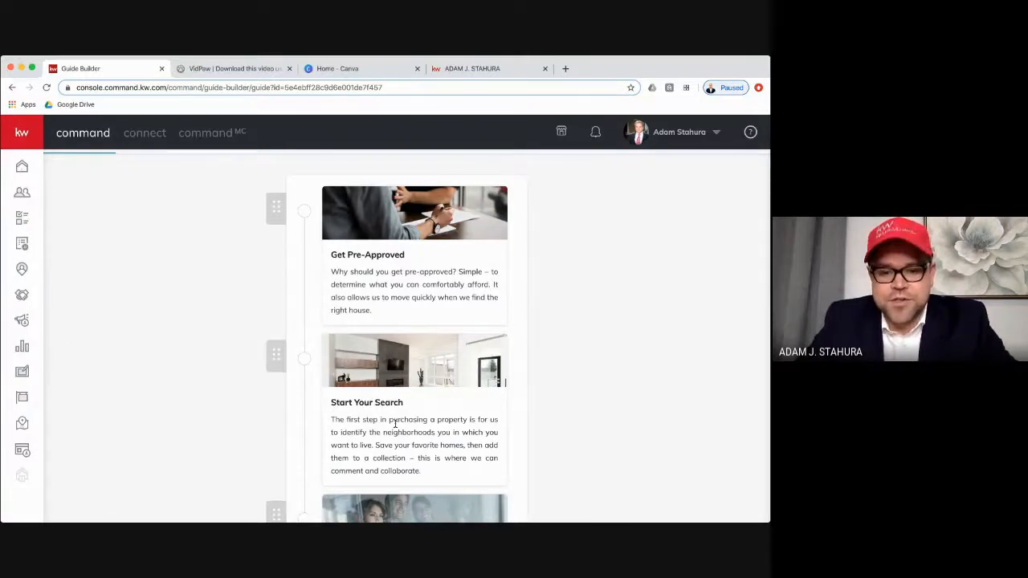
scroll(395, 426, "down", 3)
scroll(395, 426, "up", 2)
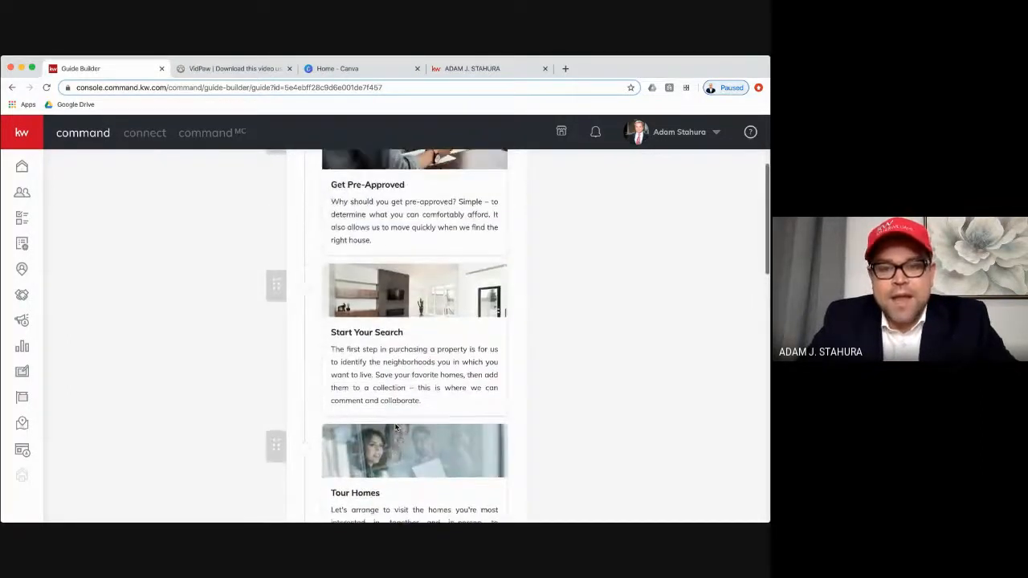
scroll(375, 340, "up", 2)
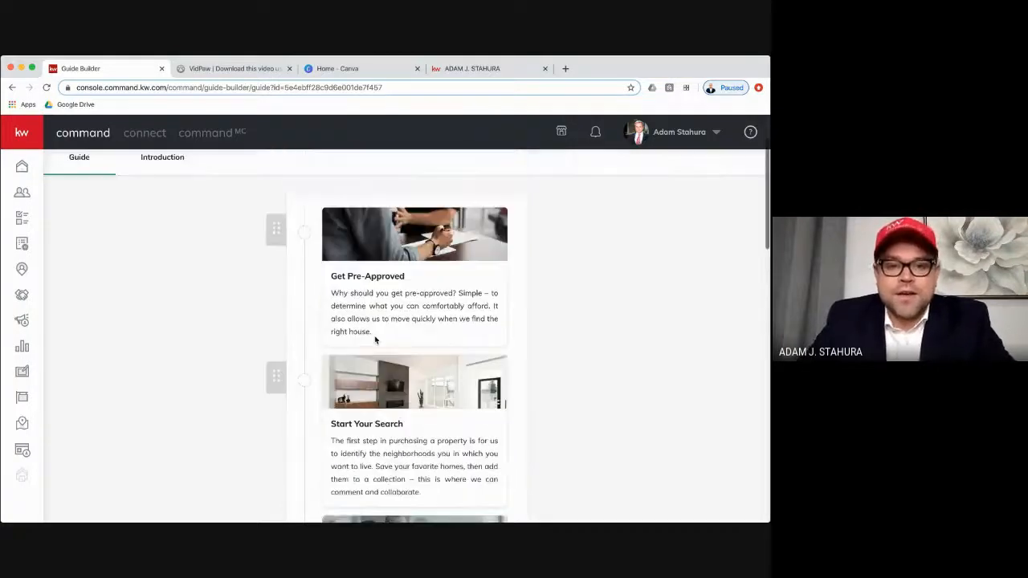
scroll(374, 339, "up", 1)
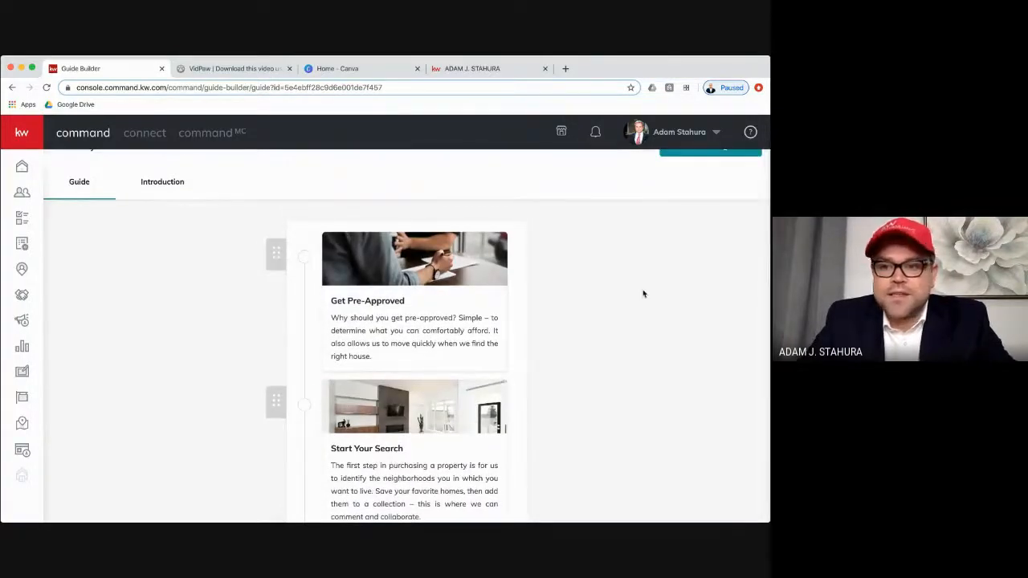
scroll(643, 291, "up", 2)
left_click(722, 206)
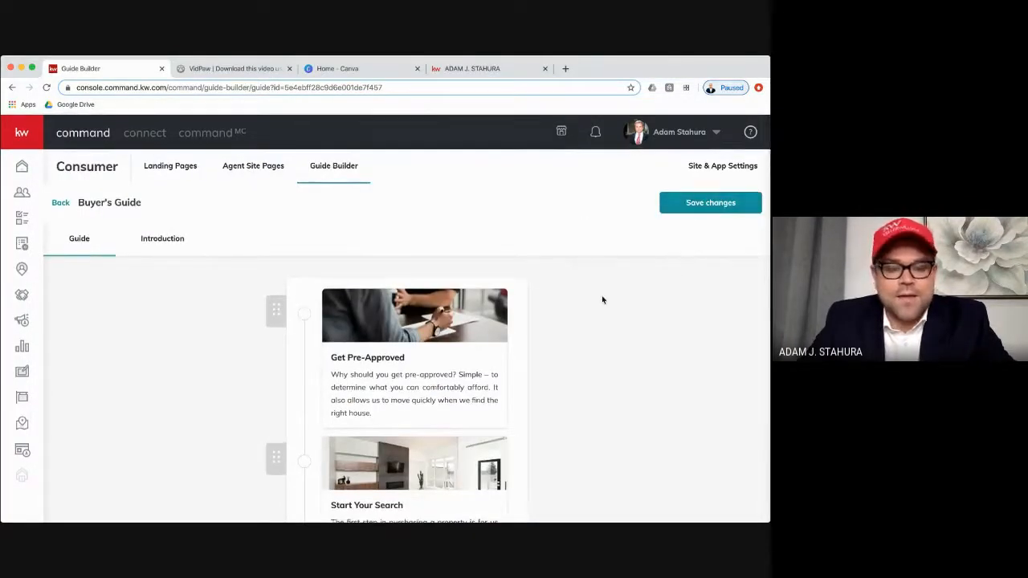
- Start a new custom step at the end of the guide with the card title "Buyer Consultation"
scroll(602, 299, "down", 10)
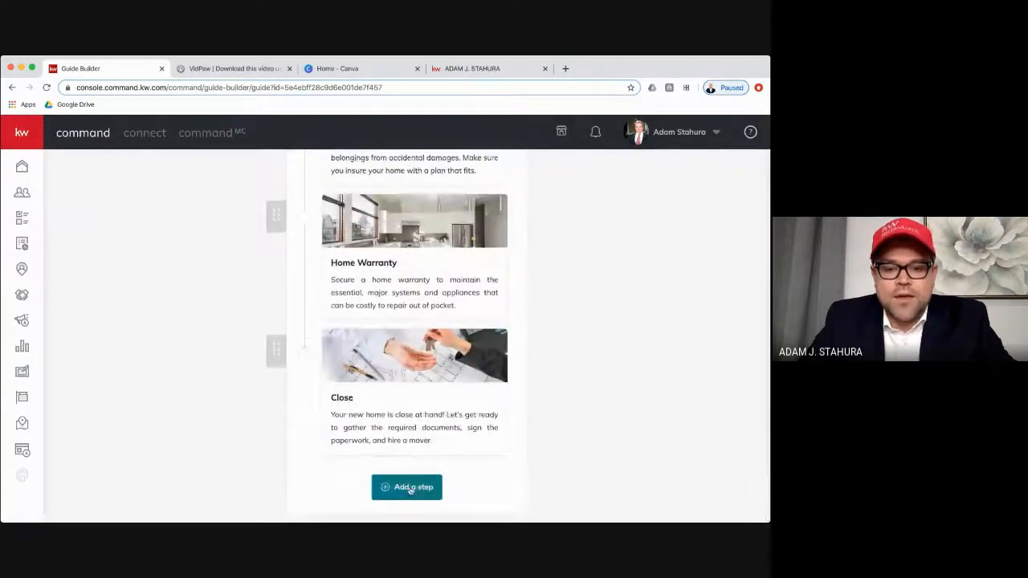
left_click(410, 489)
left_click(340, 255)
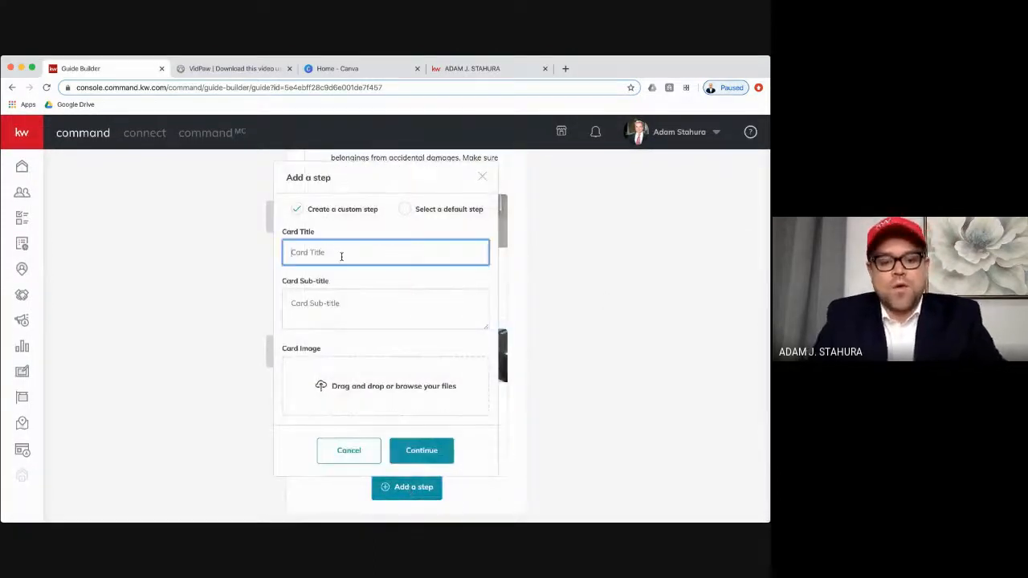
type("Buyer ")
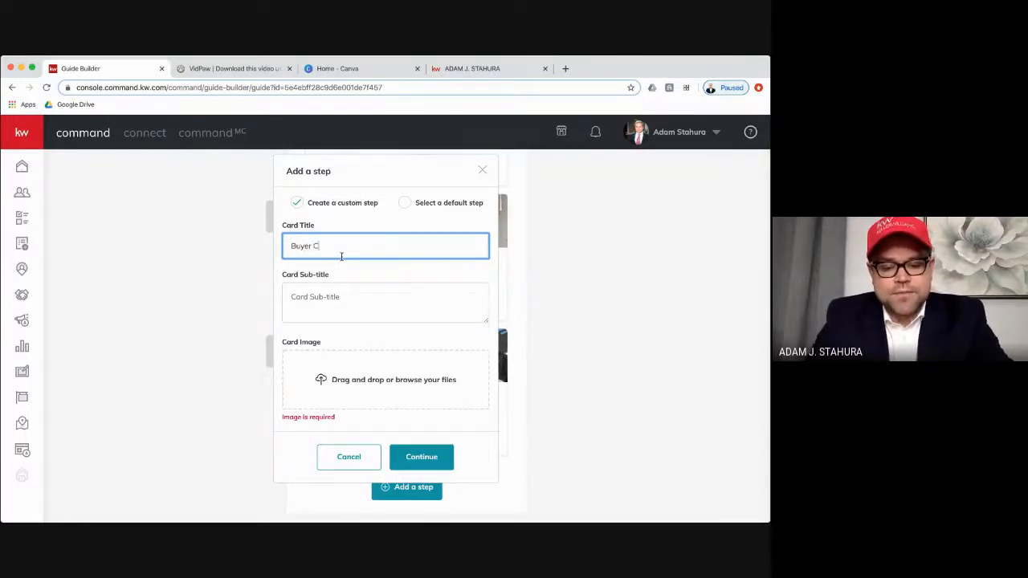
type("Consultation")
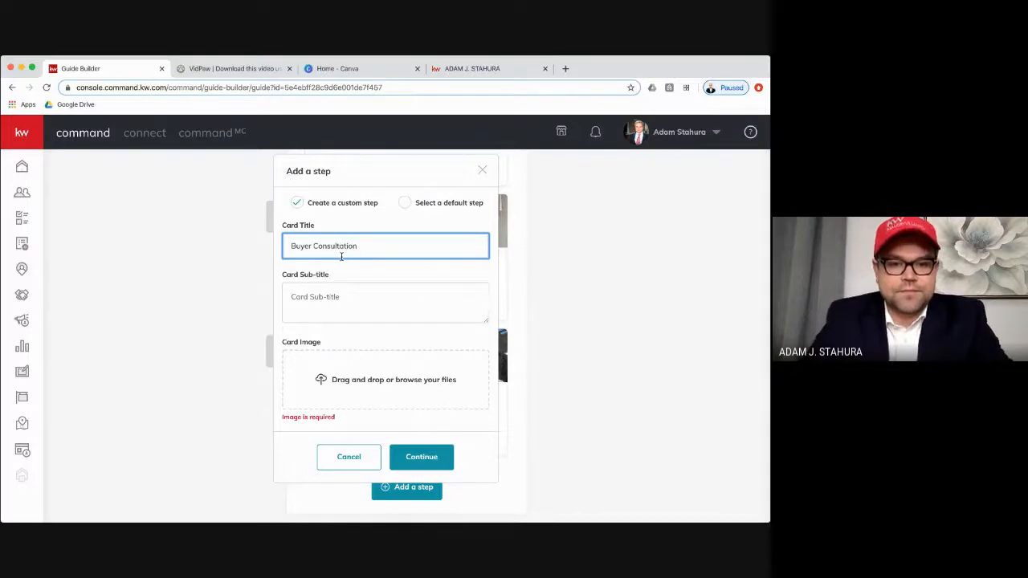
- Add the picture of a house with a magnifying glass as the Buyer Consultation card's image
left_click(346, 297)
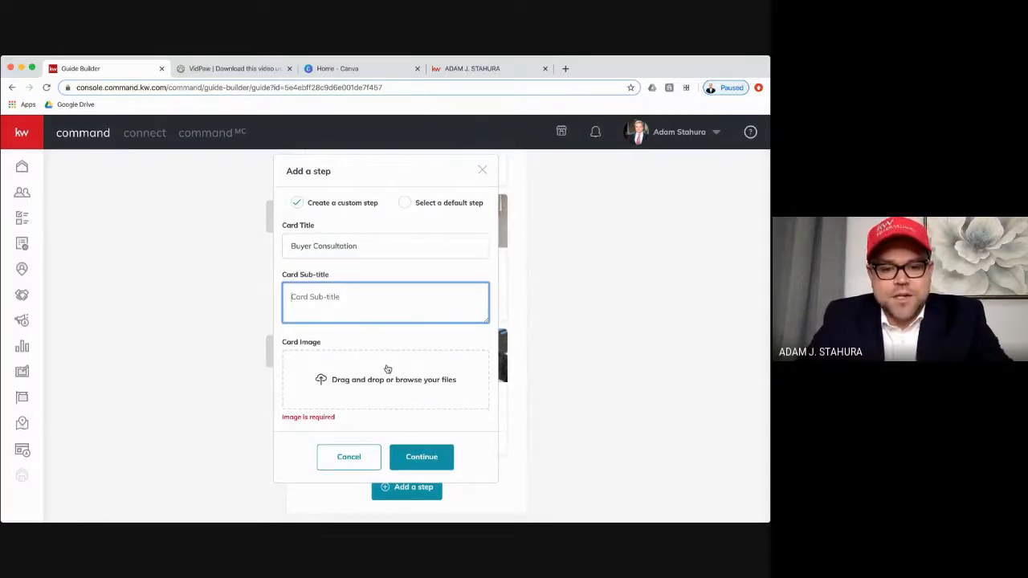
left_click(33, 507)
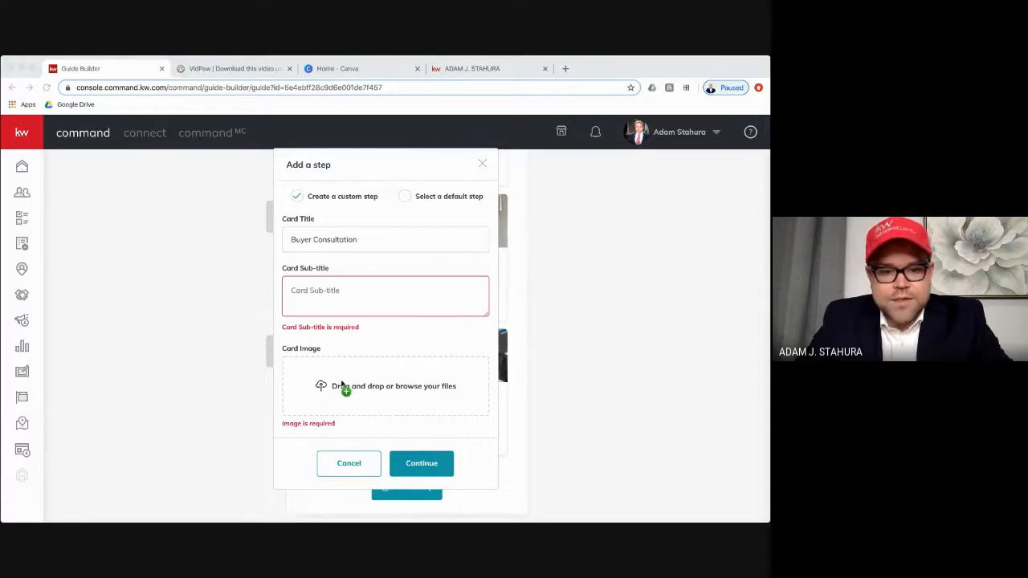
mouse_move(340, 385)
left_mouse_down()
mouse_move(328, 375)
mouse_move(341, 377)
left_mouse_up()
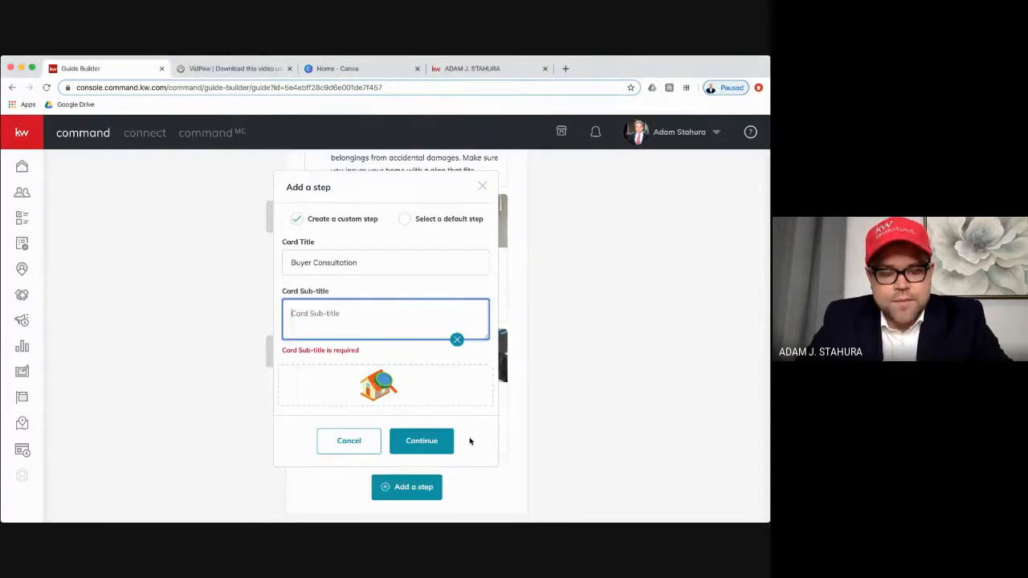
- Set the card sub-title to "This is how to buy" and add the Buyer Consultation step to the guide
left_click(441, 445)
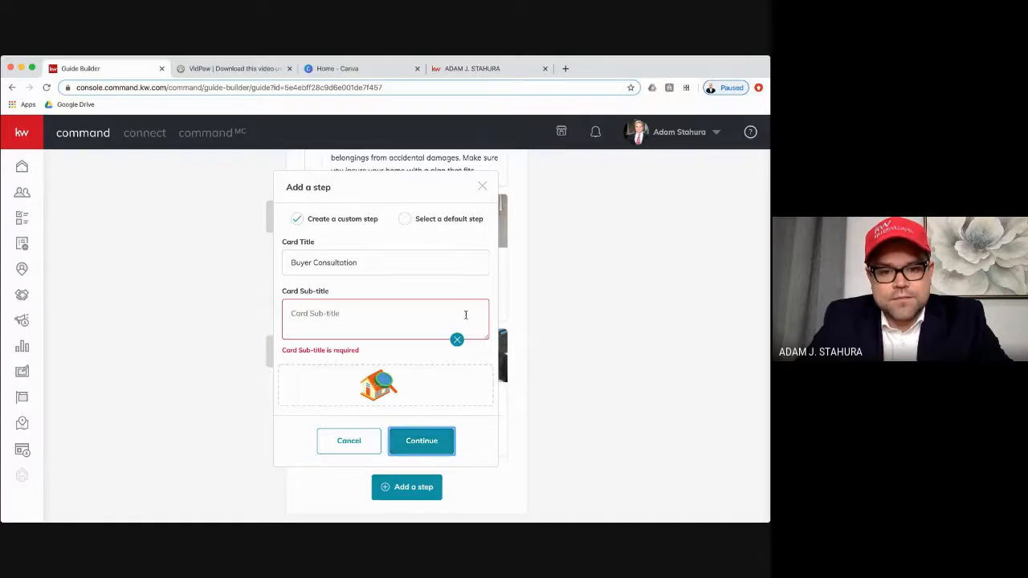
left_click(384, 310)
type("T")
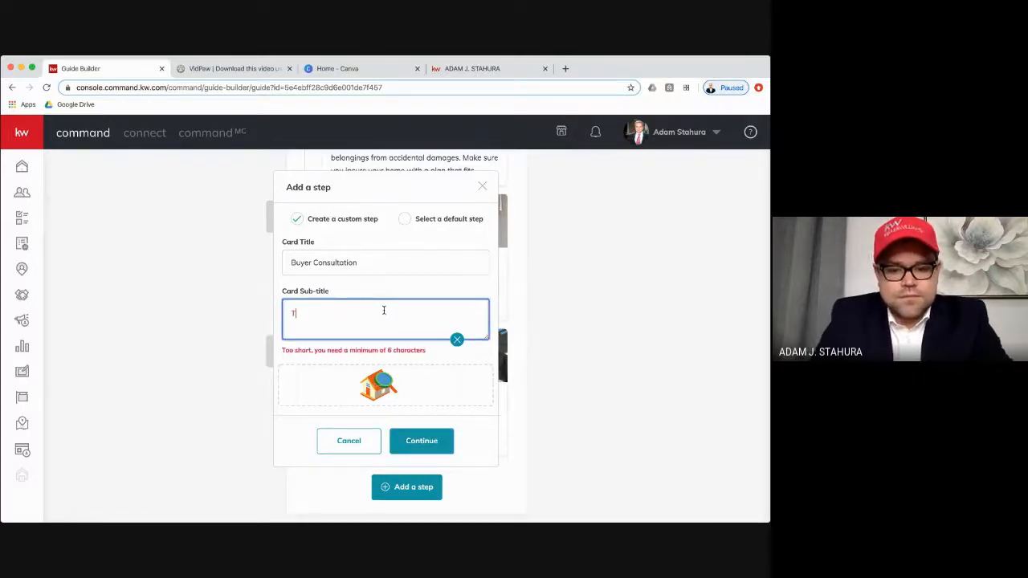
type("his is how to ")
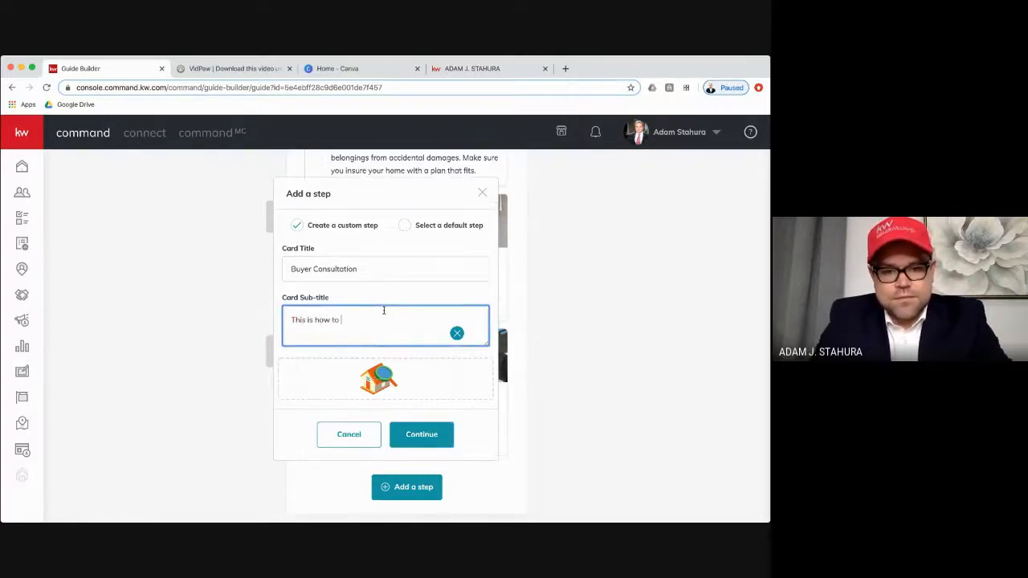
type("buy")
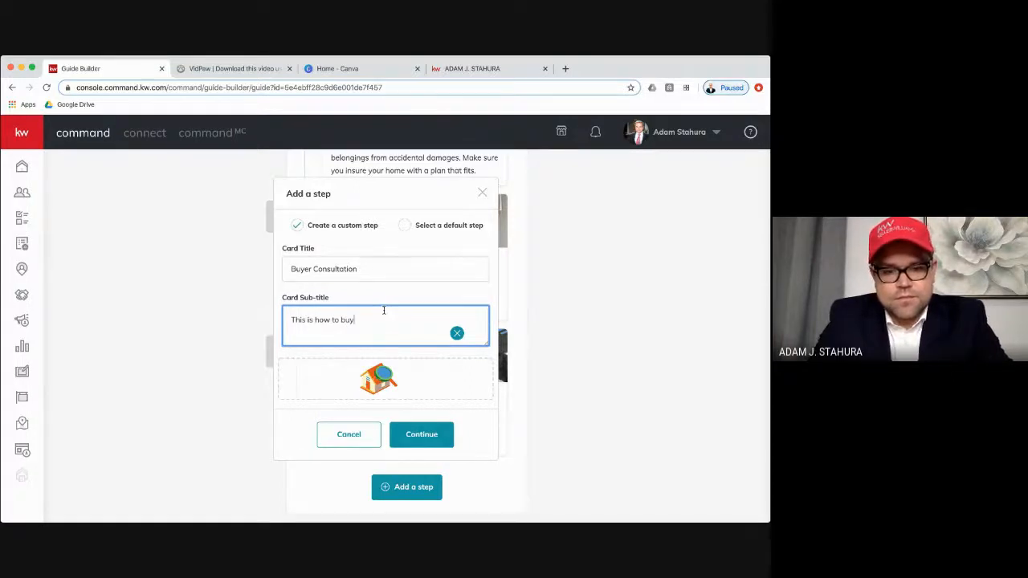
left_click(439, 440)
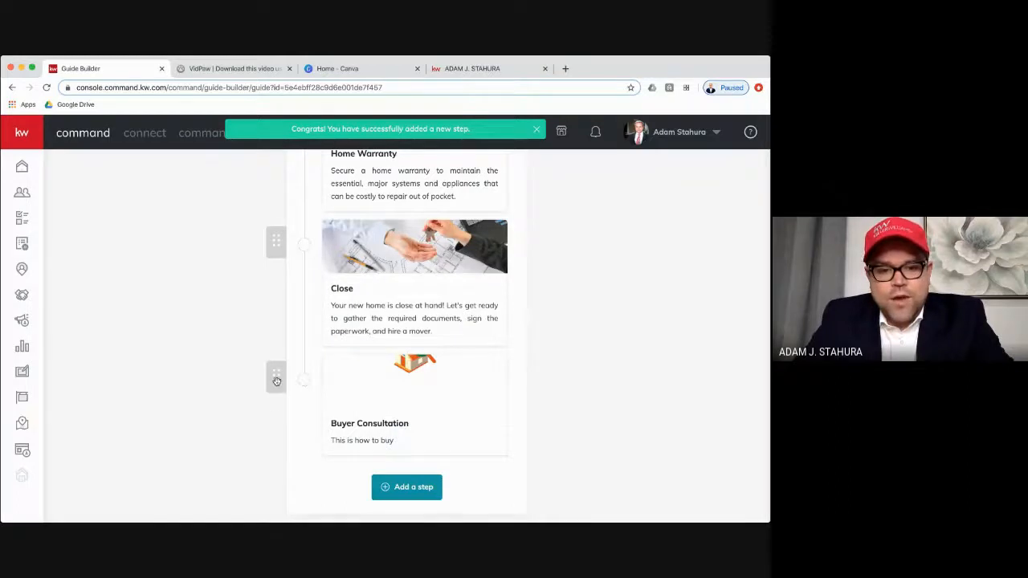
- Move the Buyer Consultation step up through the guide to first place, above Get Pre-Approved
left_click_drag(275, 375, 272, 213)
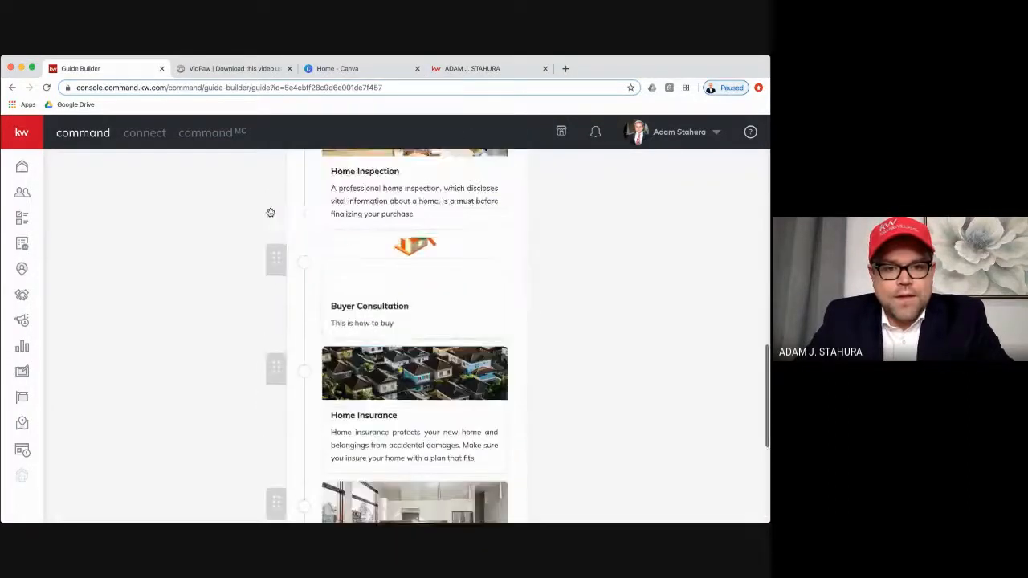
left_click_drag(280, 397, 273, 239)
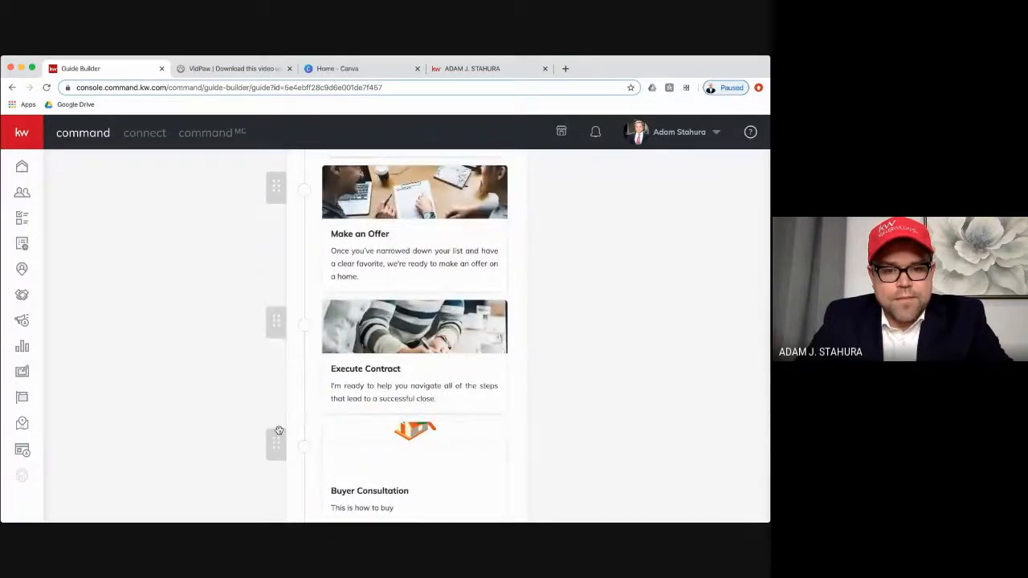
left_click_drag(277, 434, 272, 184)
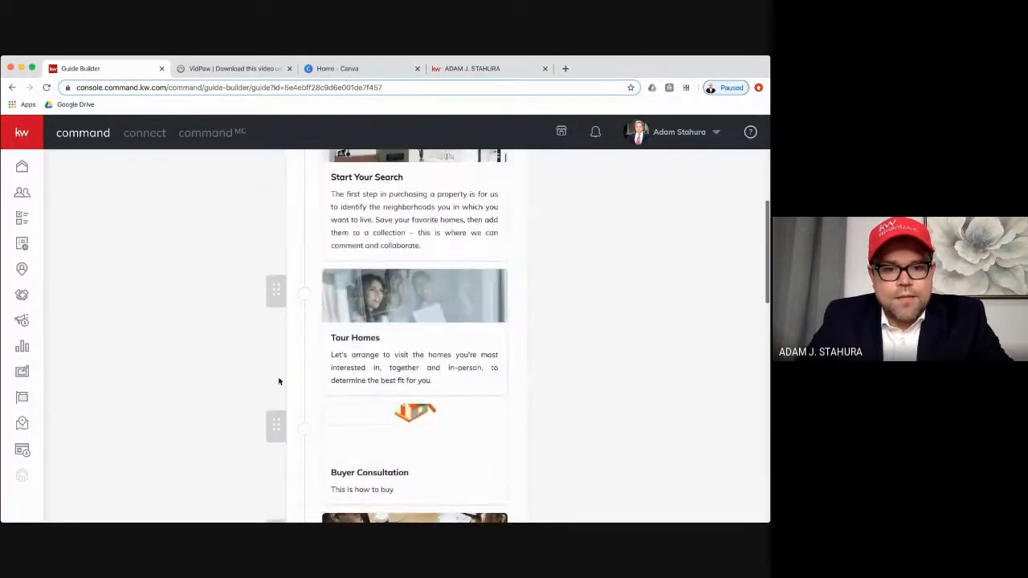
left_click_drag(279, 423, 274, 176)
left_click_drag(274, 323, 274, 203)
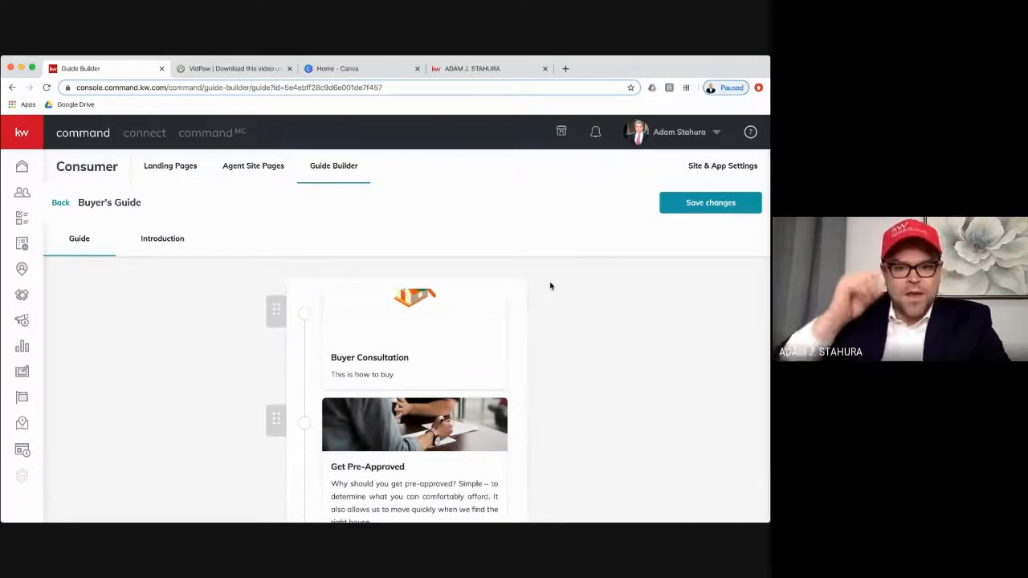
- Open the Execute Contract step of the Buyer's Guide for editing and select its whole card title
scroll(575, 329, "down", 2)
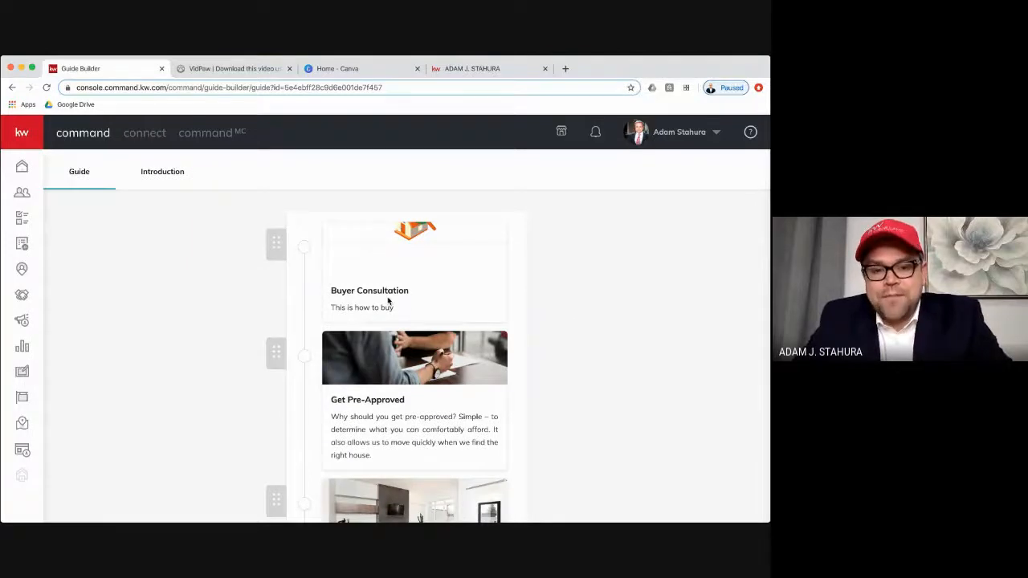
scroll(388, 300, "down", 2)
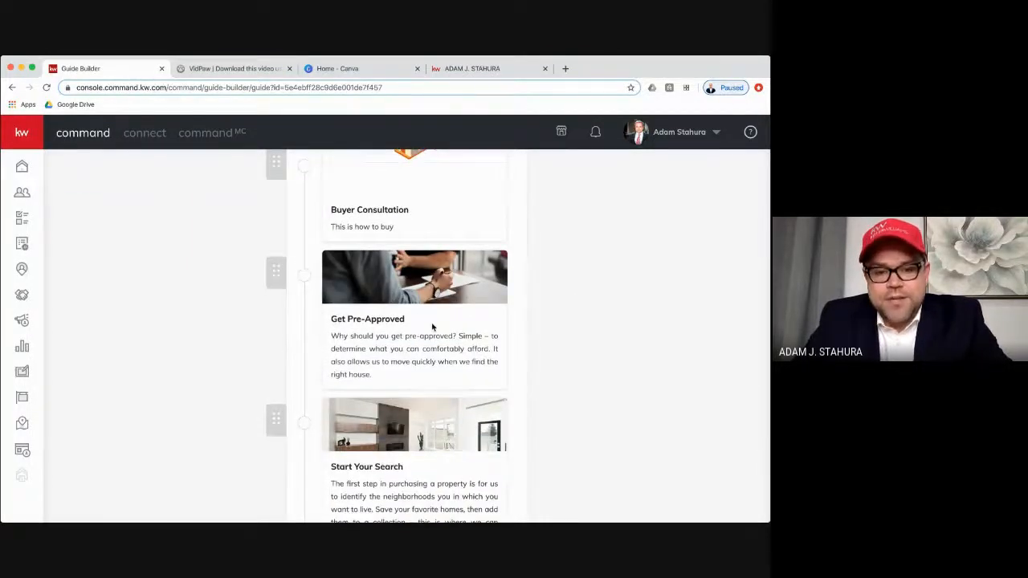
scroll(432, 326, "down", 6)
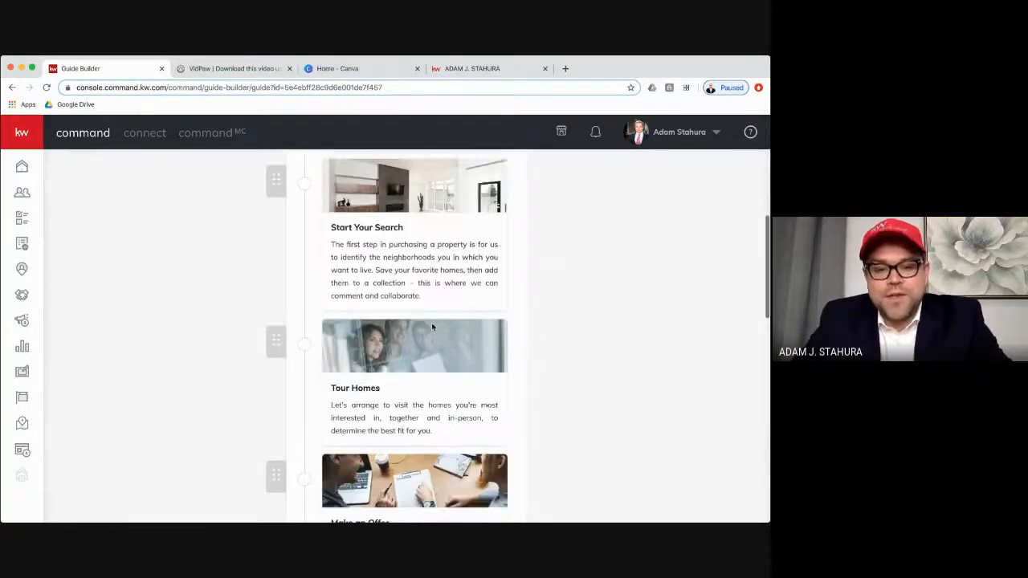
scroll(432, 326, "down", 4)
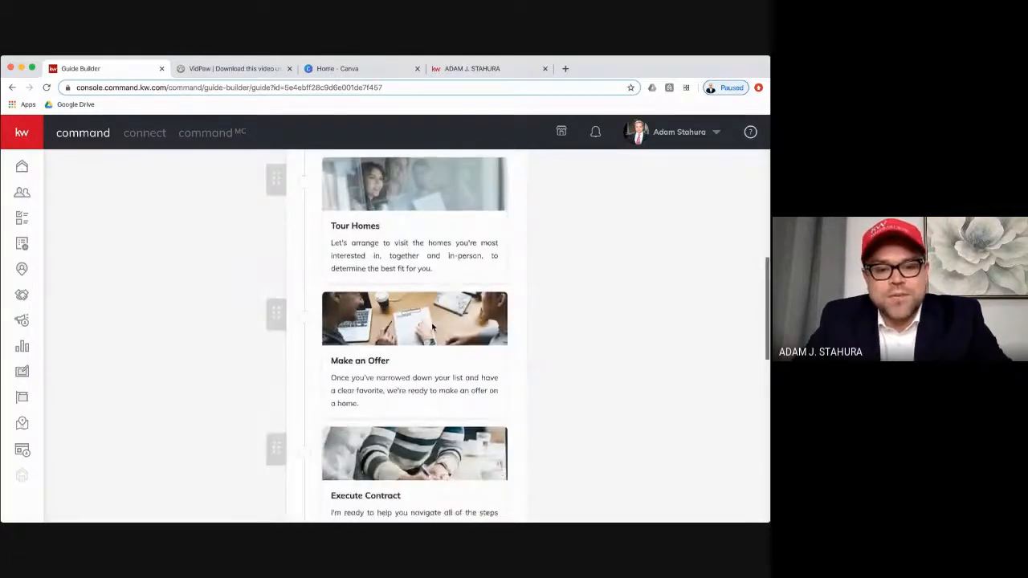
scroll(433, 327, "down", 6)
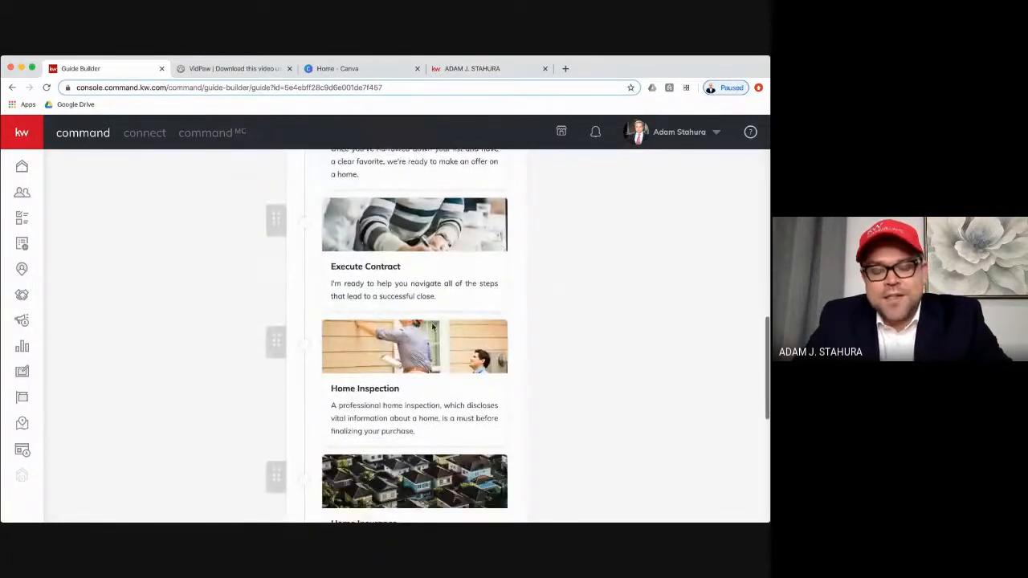
scroll(415, 269, "up", 2)
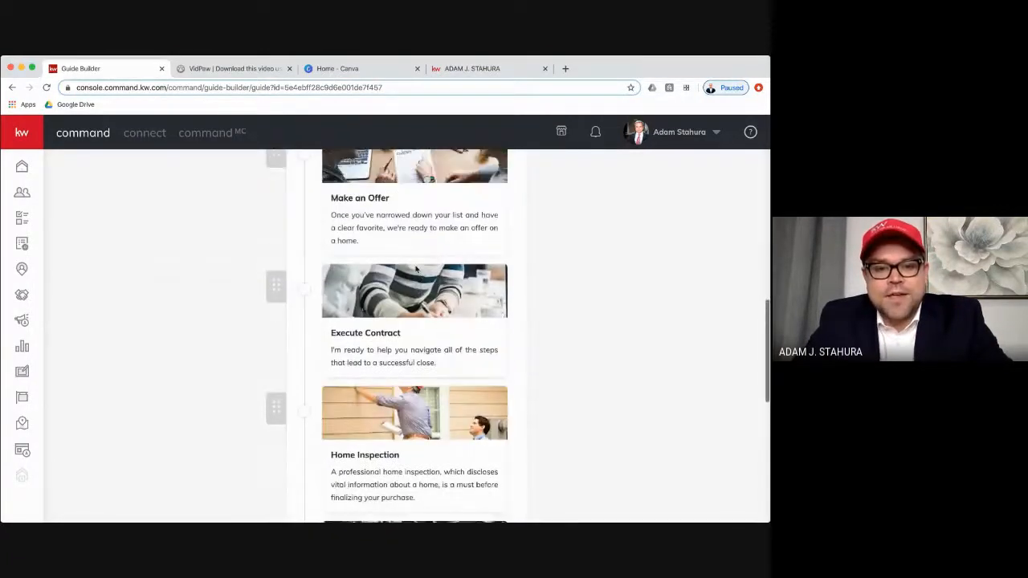
left_click(414, 311)
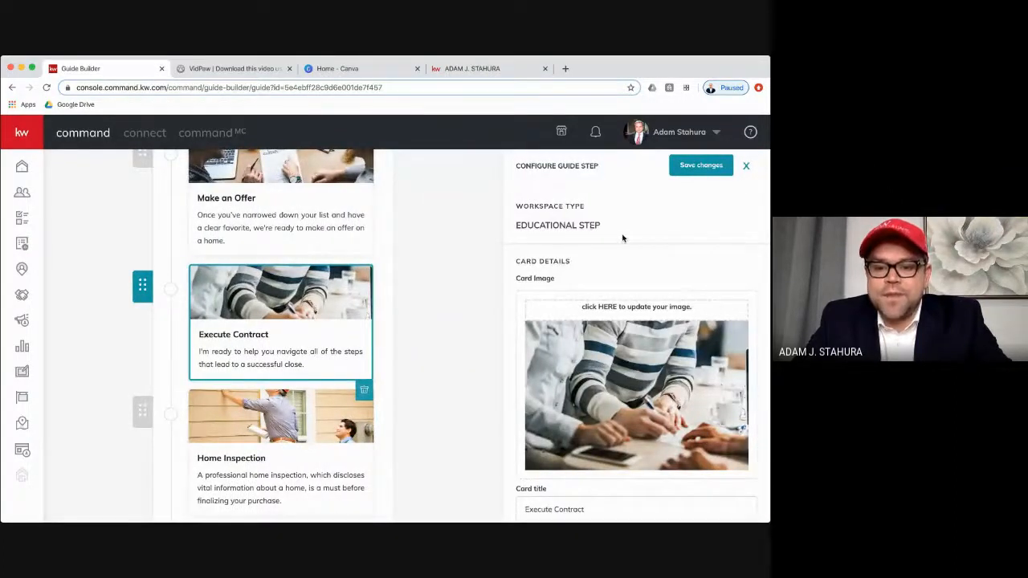
scroll(623, 238, "down", 3)
scroll(604, 326, "up", 1)
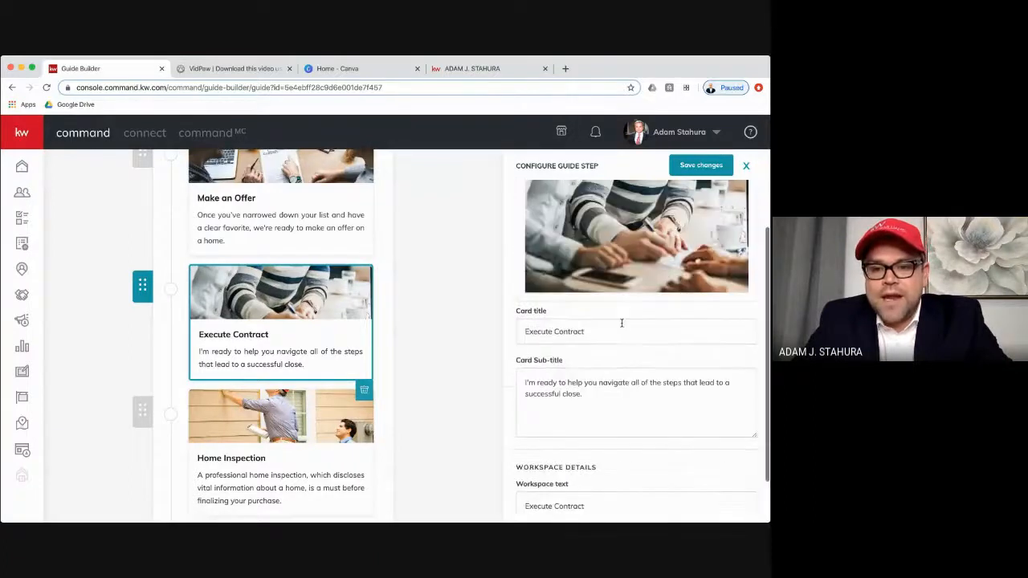
left_click(594, 329)
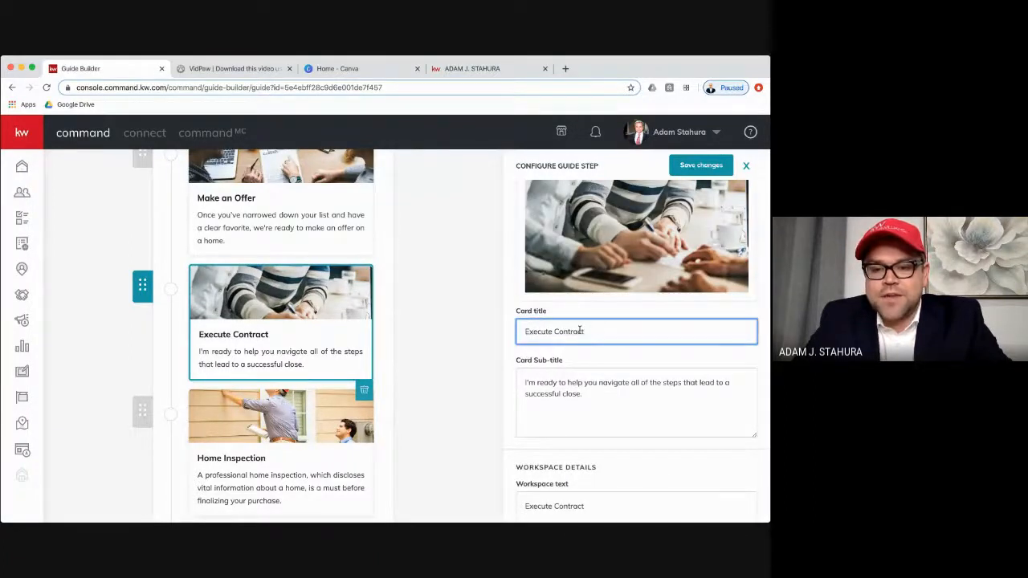
triple_click(580, 330)
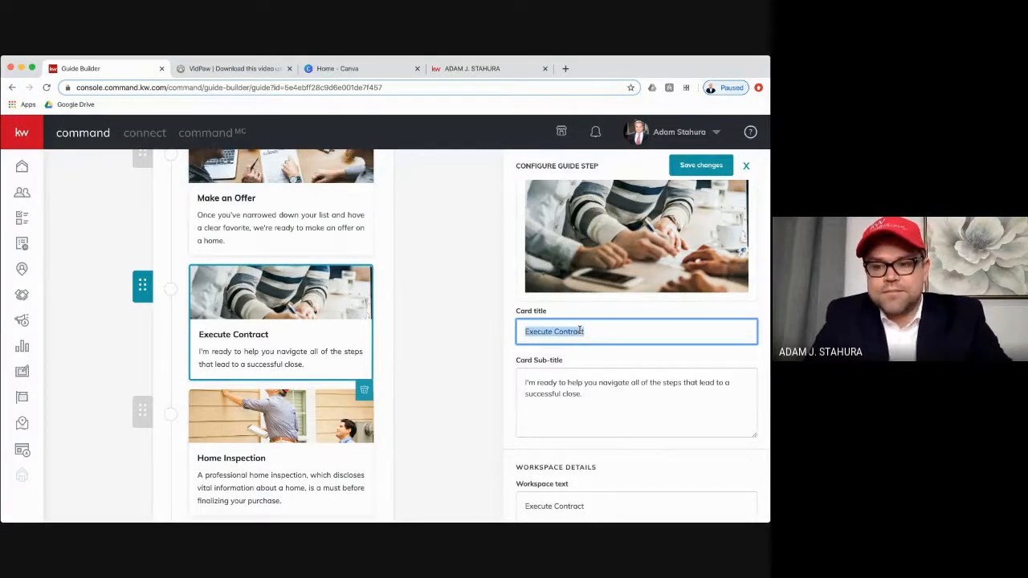
type("Create Pur")
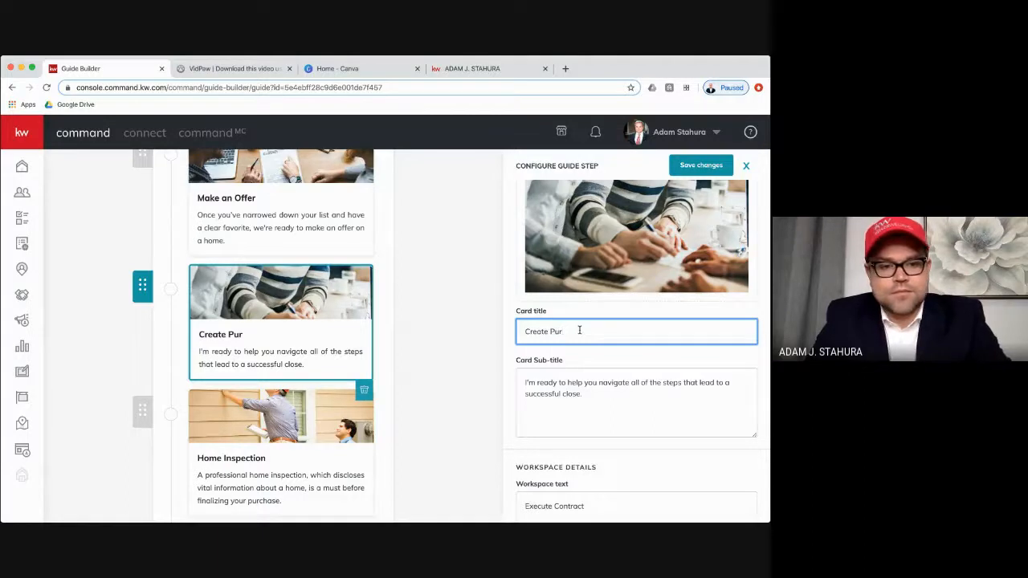
key("BackSpace")
key("BackSpace")
key("BackSpace")
key("BackSpace")
key("BackSpace")
key("BackSpace")
key("BackSpace")
key("BackSpace")
key("BackSpace")
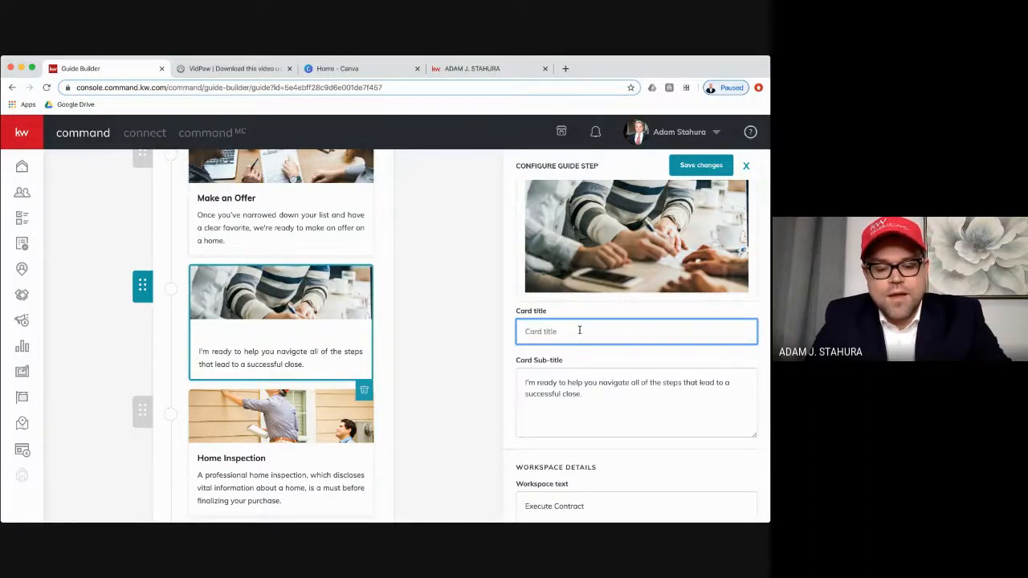
- Replace the Execute Contract step's card title with "Complete Purchase Agreement"
type("Comp")
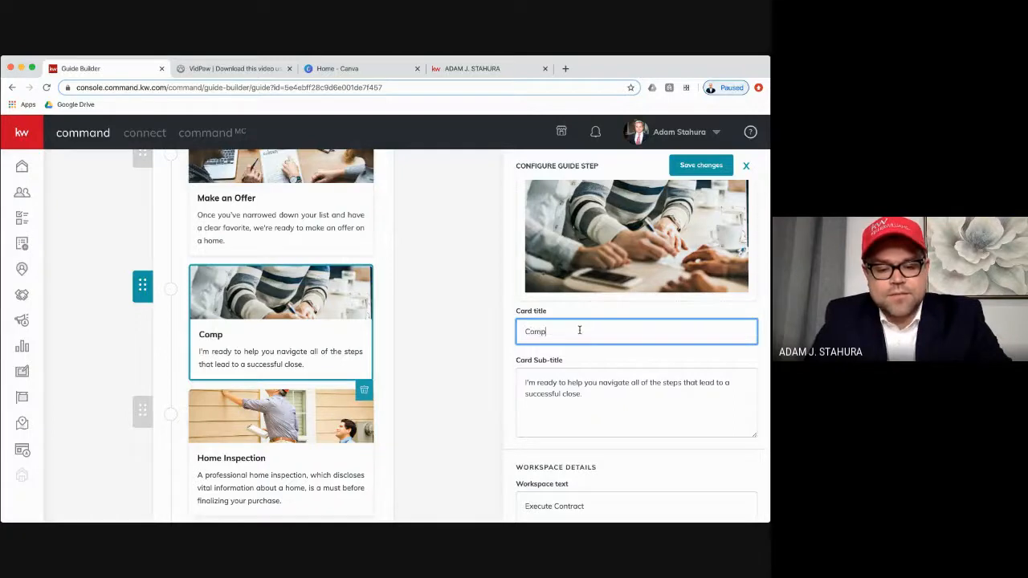
type("lete P")
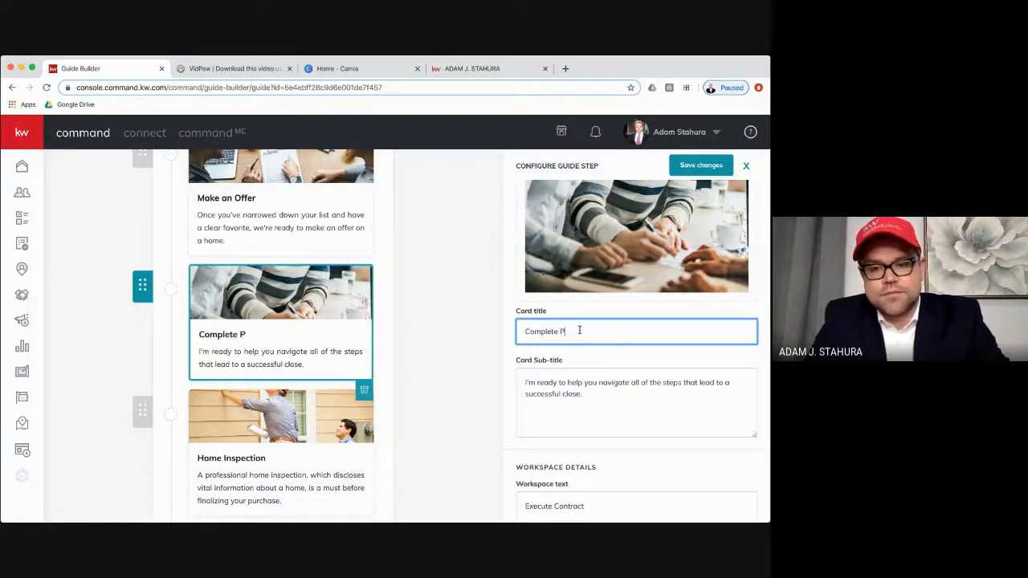
type("urchase")
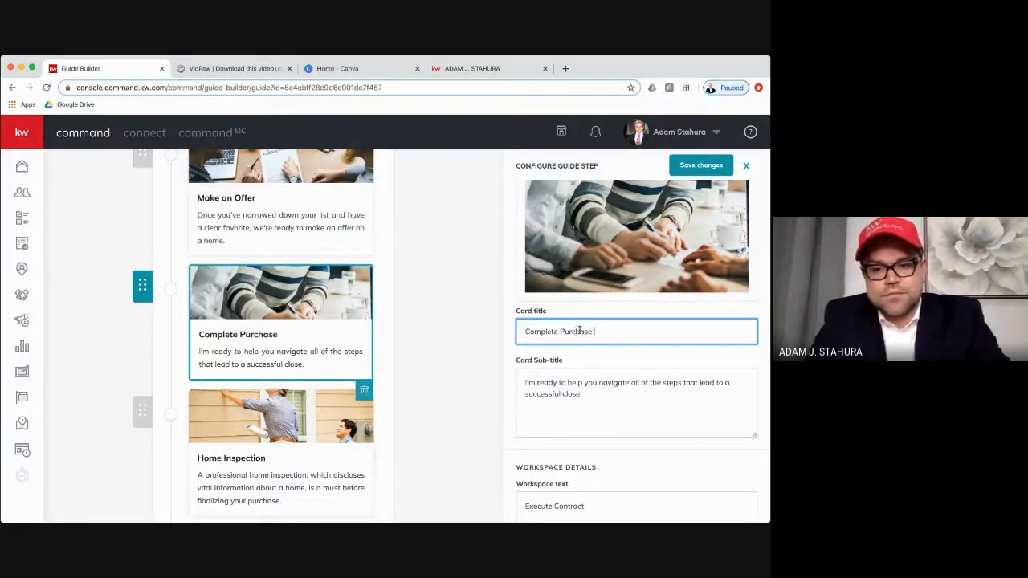
type(" Agreem")
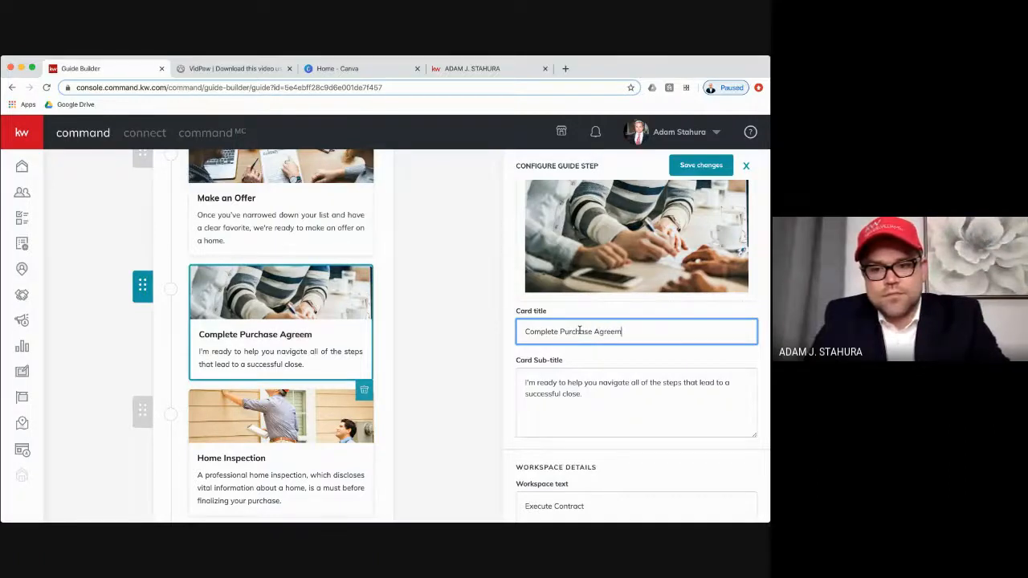
type("t")
key("BackSpace")
type("nt")
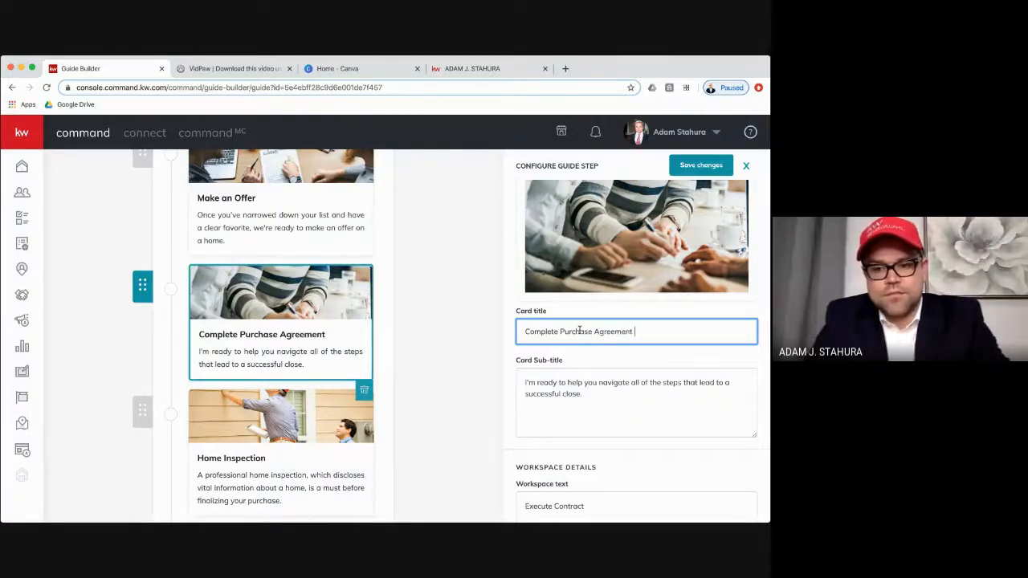
- Check the step's card sub-title and workspace text, keep them as they are, and save the changes
left_click(602, 382)
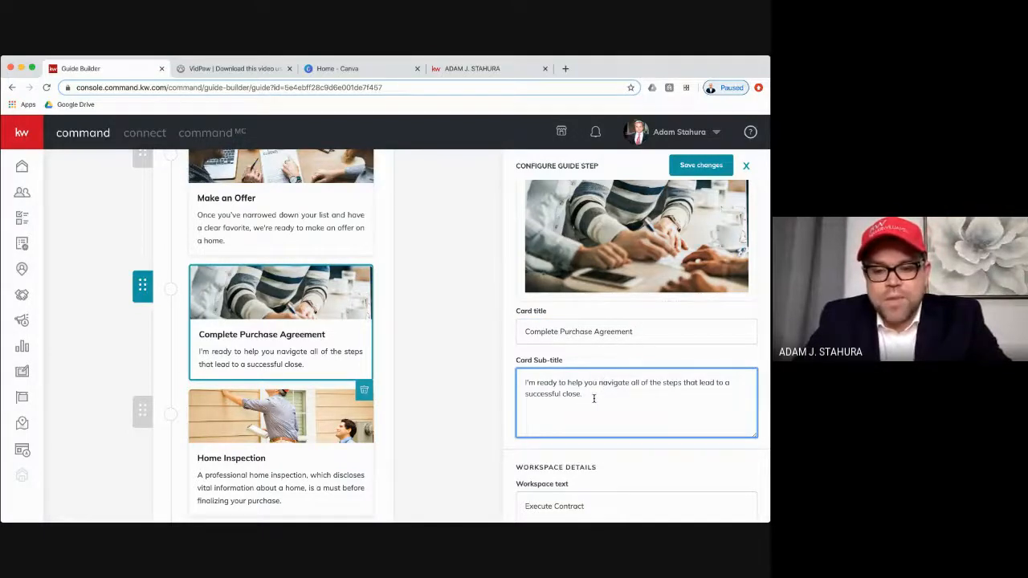
scroll(593, 398, "down", 2)
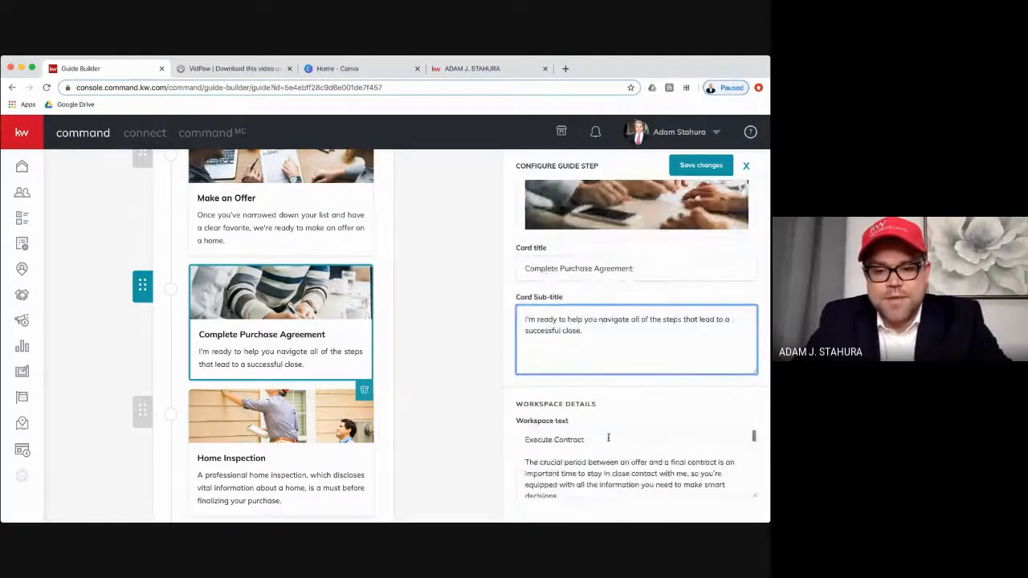
scroll(608, 437, "down", 10)
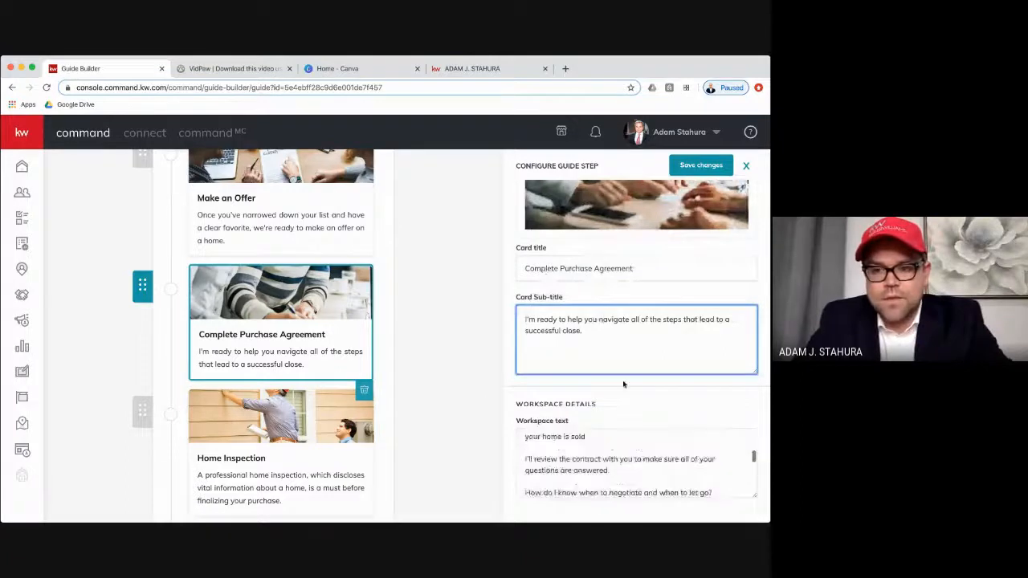
left_click(701, 166)
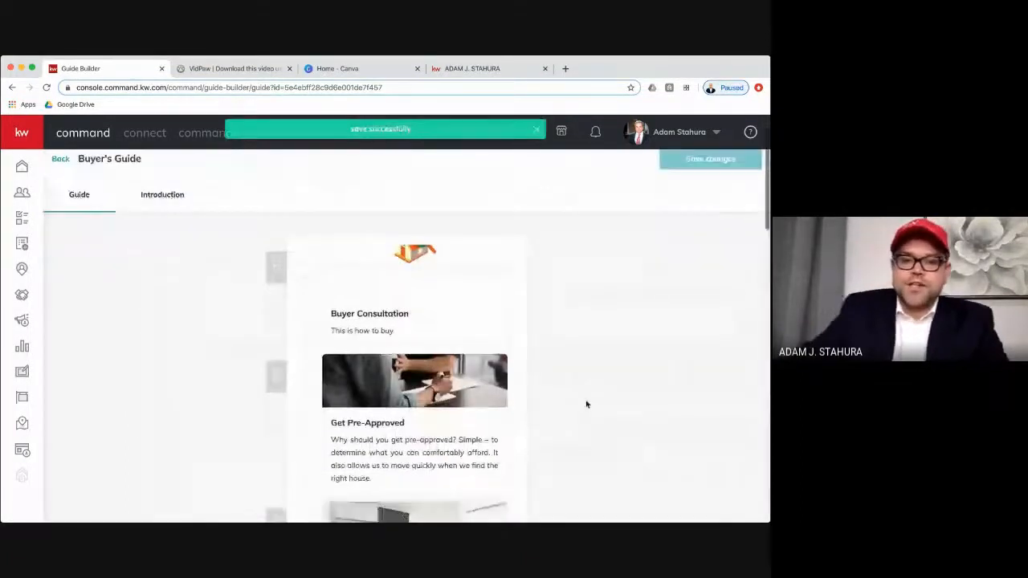
- Look over the first steps of the Buyer's Guide and open its introduction page
scroll(587, 404, "down", 5)
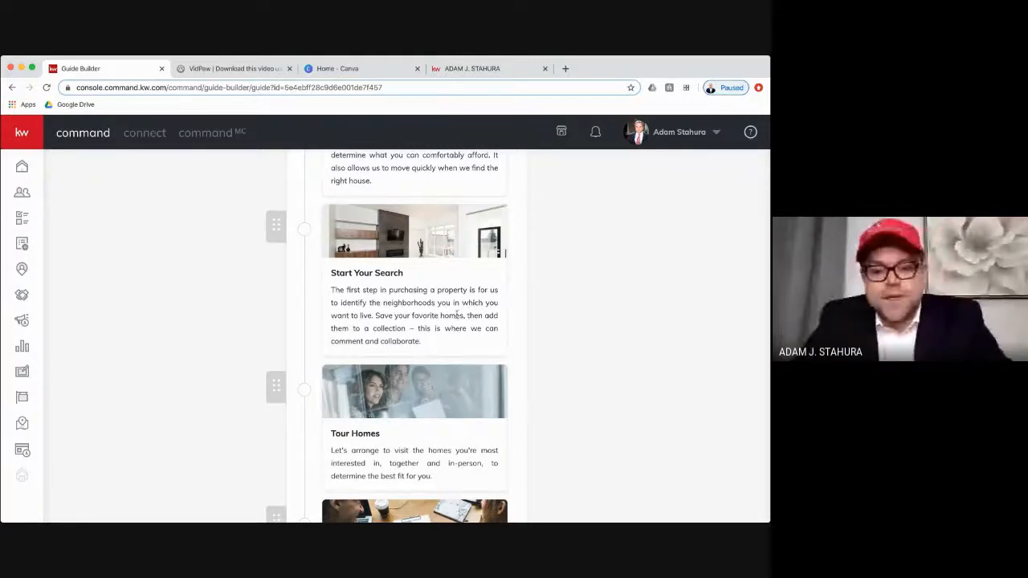
scroll(437, 299, "up", 2)
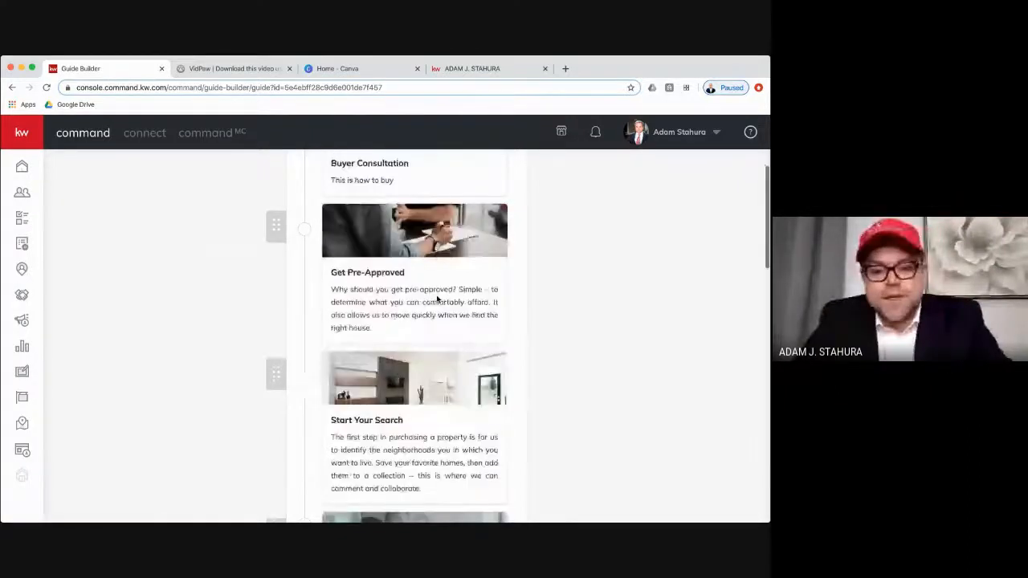
scroll(437, 299, "up", 3)
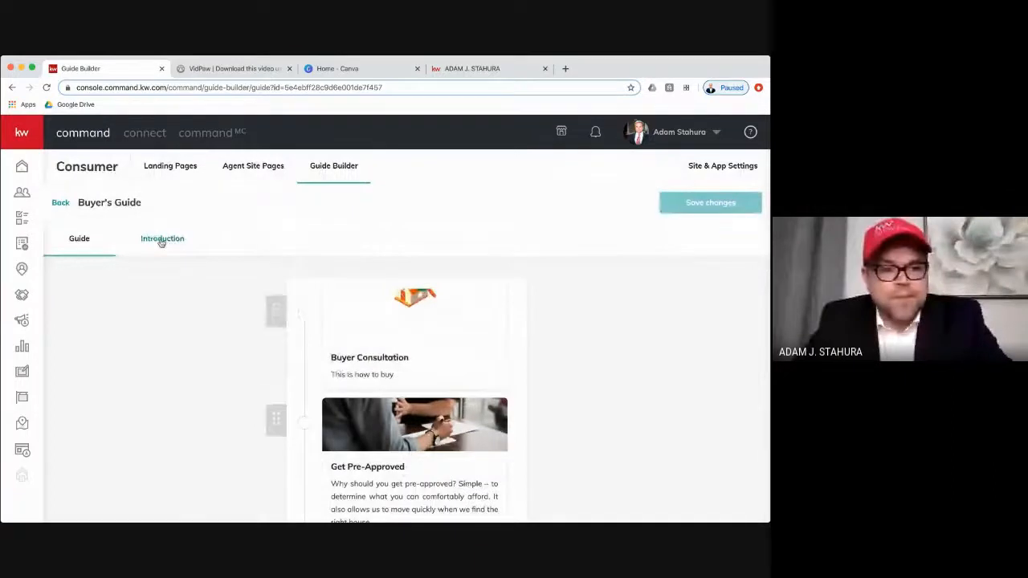
left_click(162, 240)
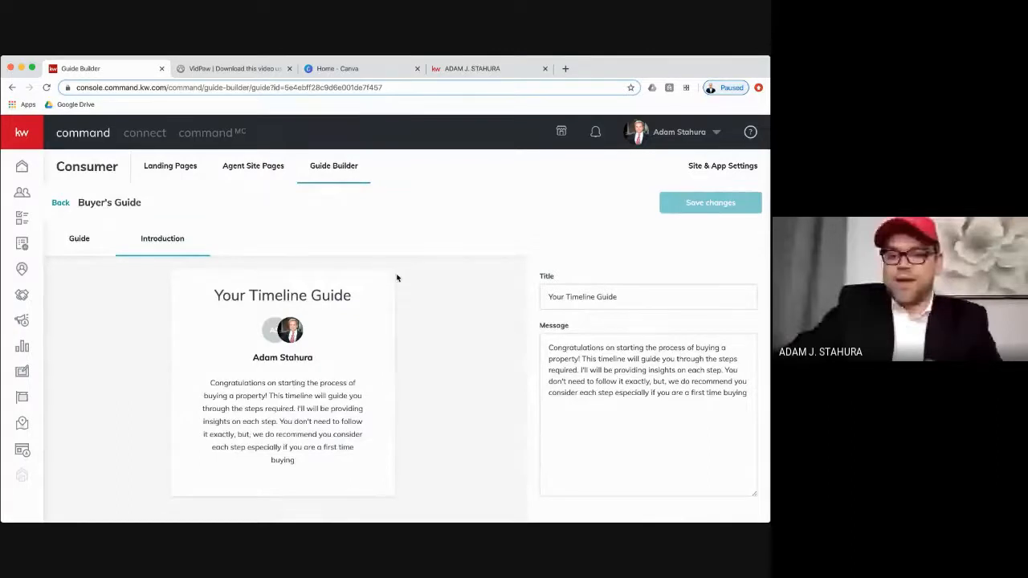
- Return to the list of guides, open the Seller's Guide and look through its steps
left_click(338, 173)
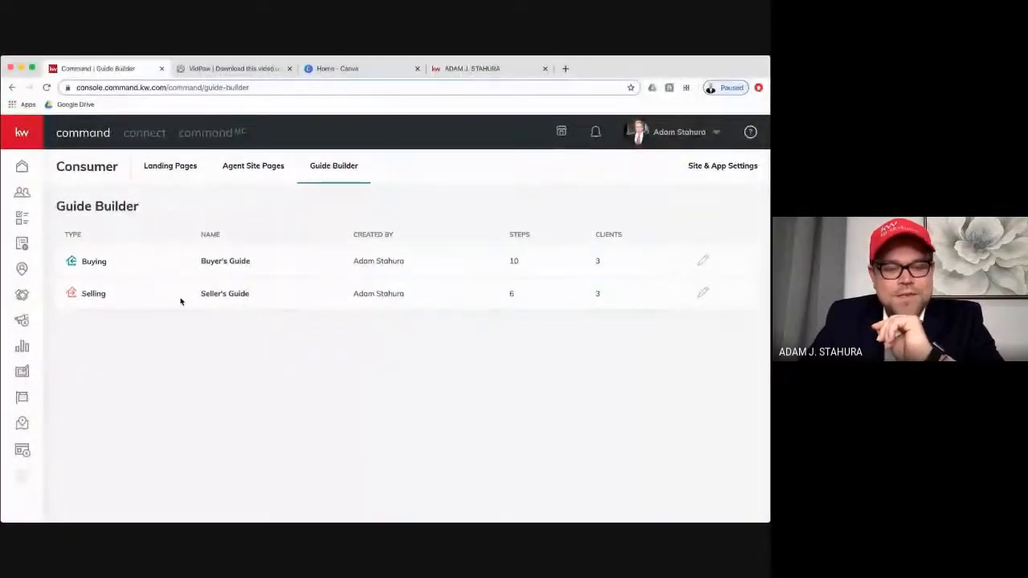
left_click(703, 294)
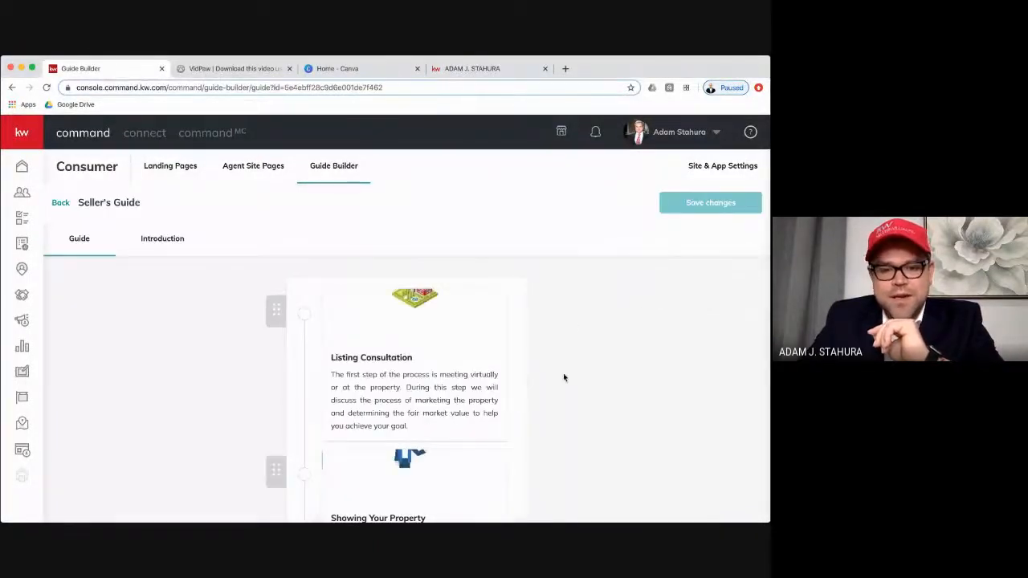
scroll(564, 362, "down", 7)
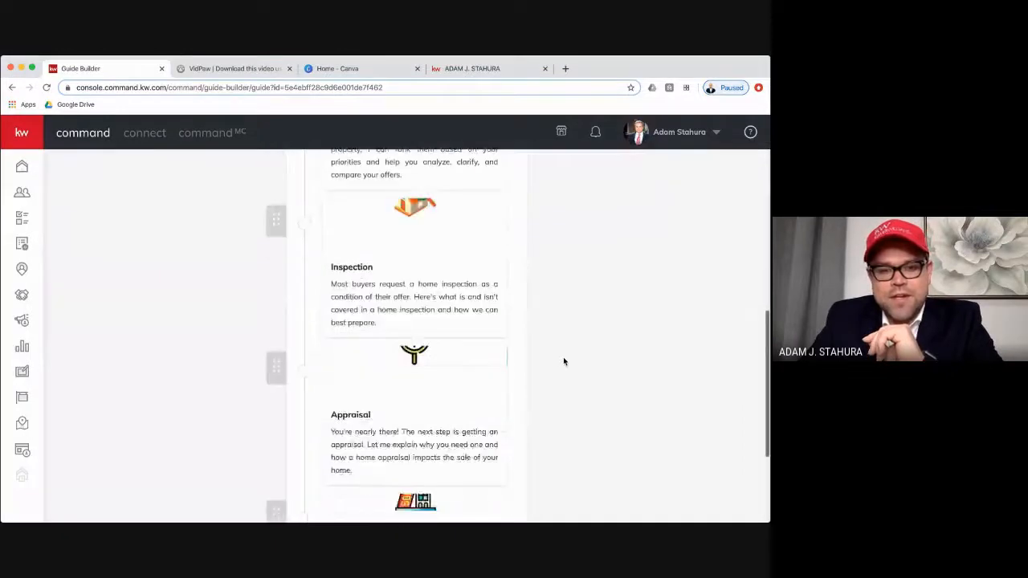
scroll(564, 361, "down", 3)
scroll(564, 361, "up", 5)
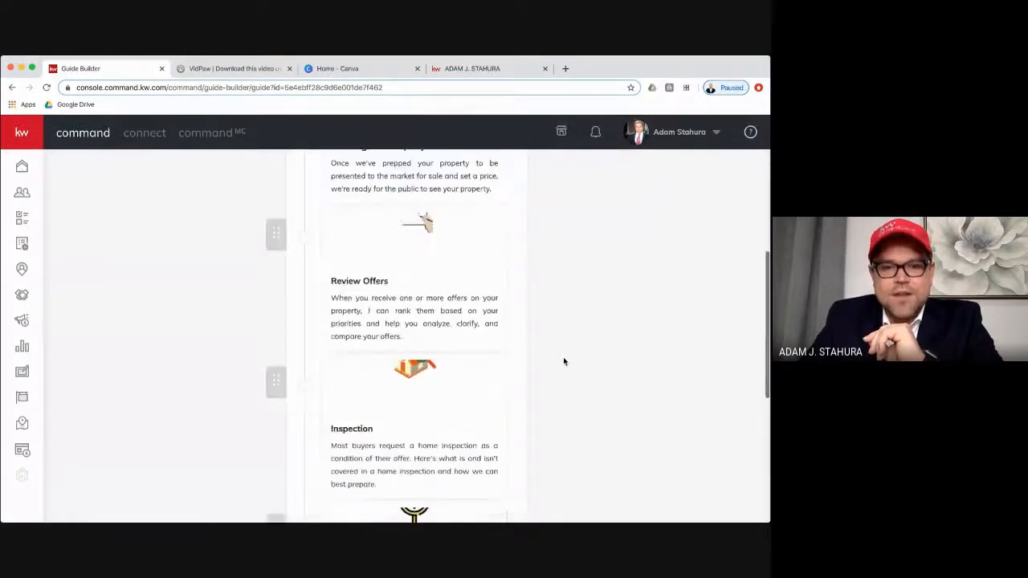
scroll(564, 361, "up", 5)
- Open the Seller's Guide's Listing Consultation step and examine its card image, title and sub-title
left_click(448, 356)
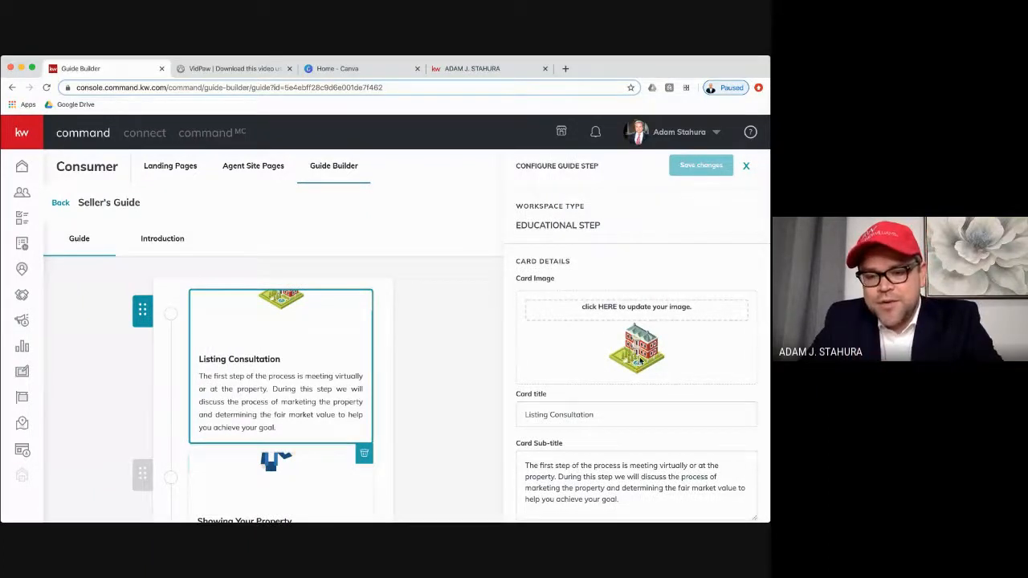
scroll(585, 357, "down", 3)
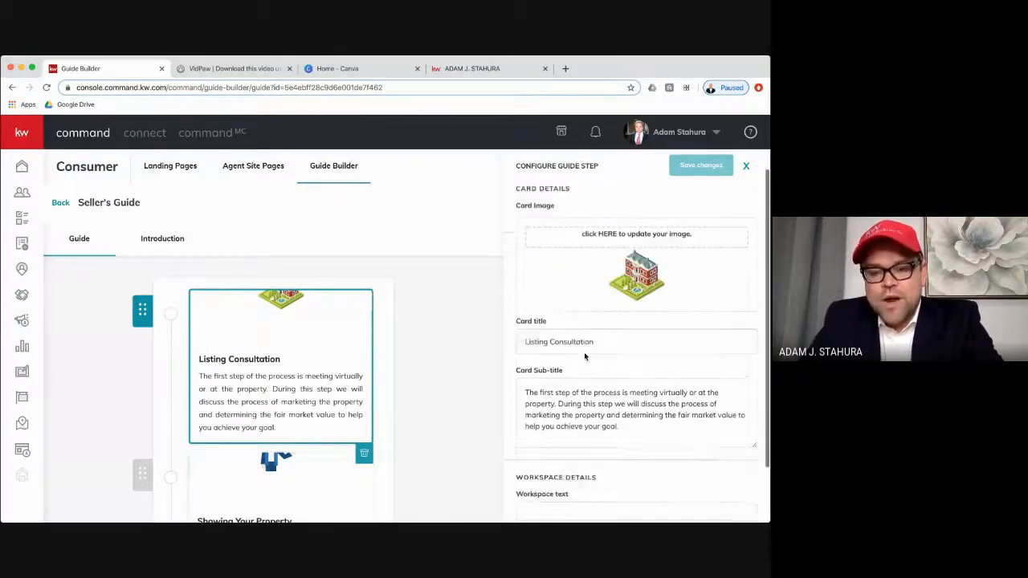
scroll(585, 356, "up", 3)
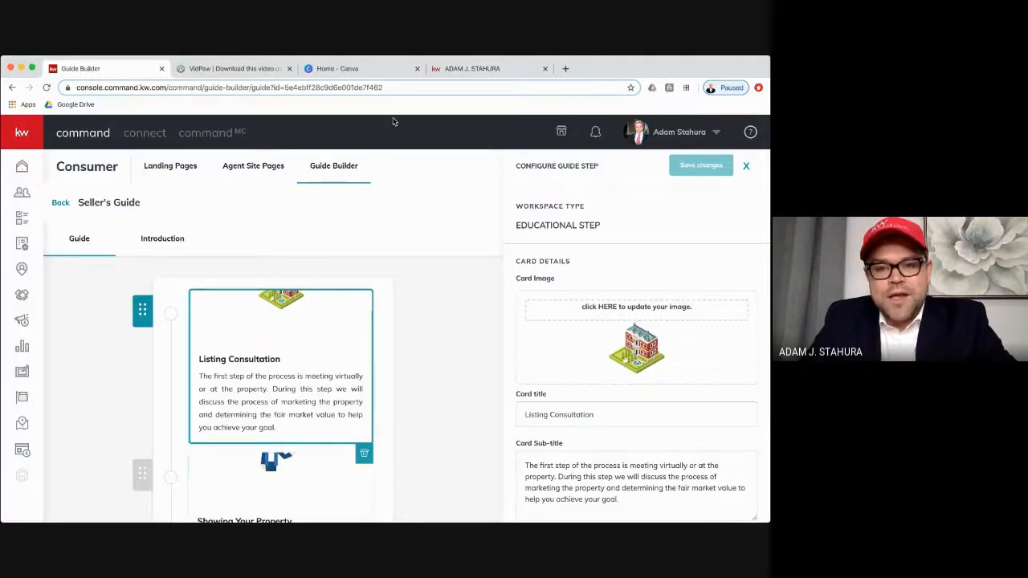
- Switch to Canva and create a blank design with custom dimensions of 330 × 80 px
left_click(366, 71)
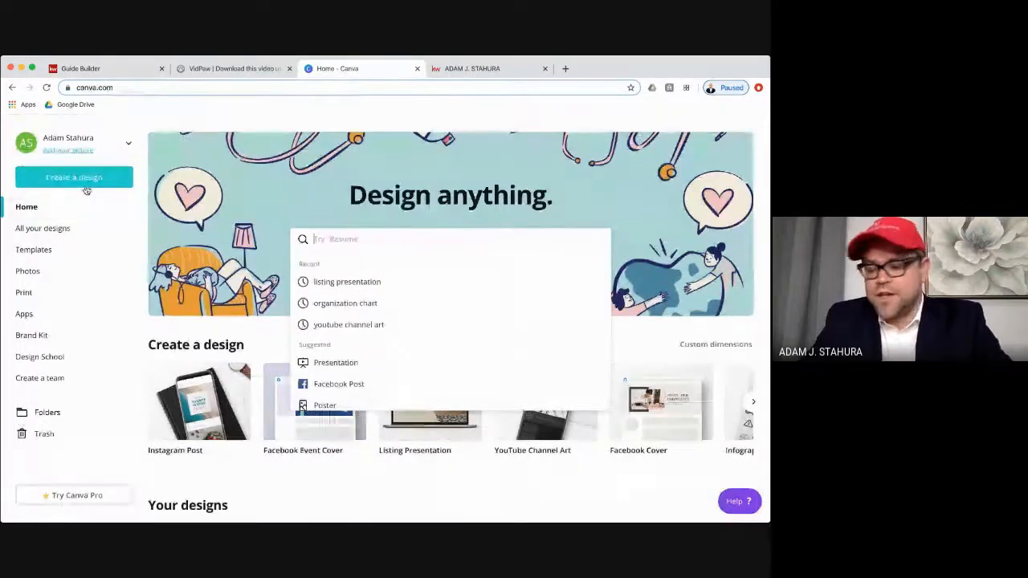
left_click(86, 191)
left_click(58, 233)
type("330")
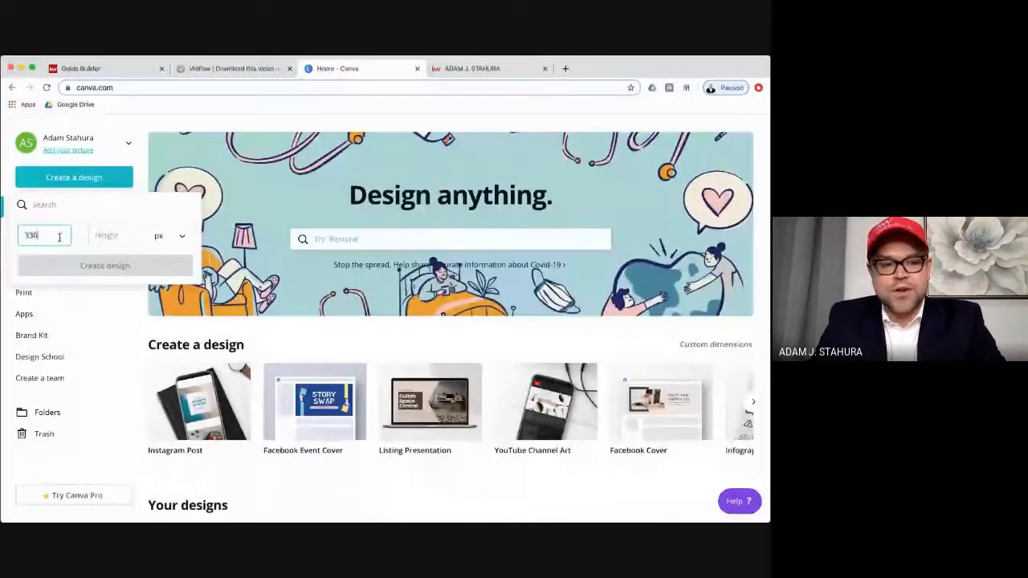
key("Tab")
type("80")
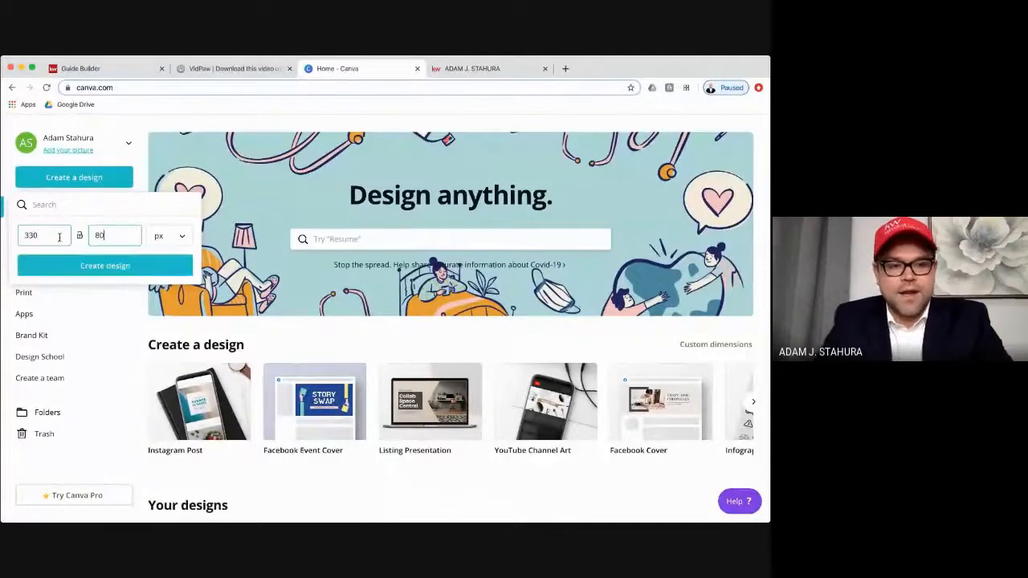
left_click(83, 273)
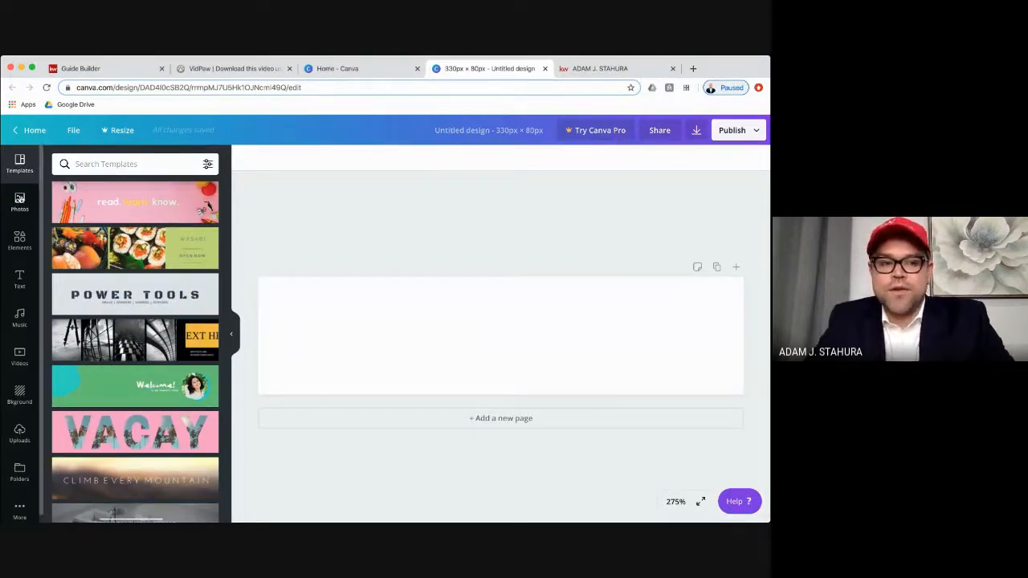
- Add the recently used wireframe globe element to the middle of the page and enlarge it to almost the full page height
left_click(21, 234)
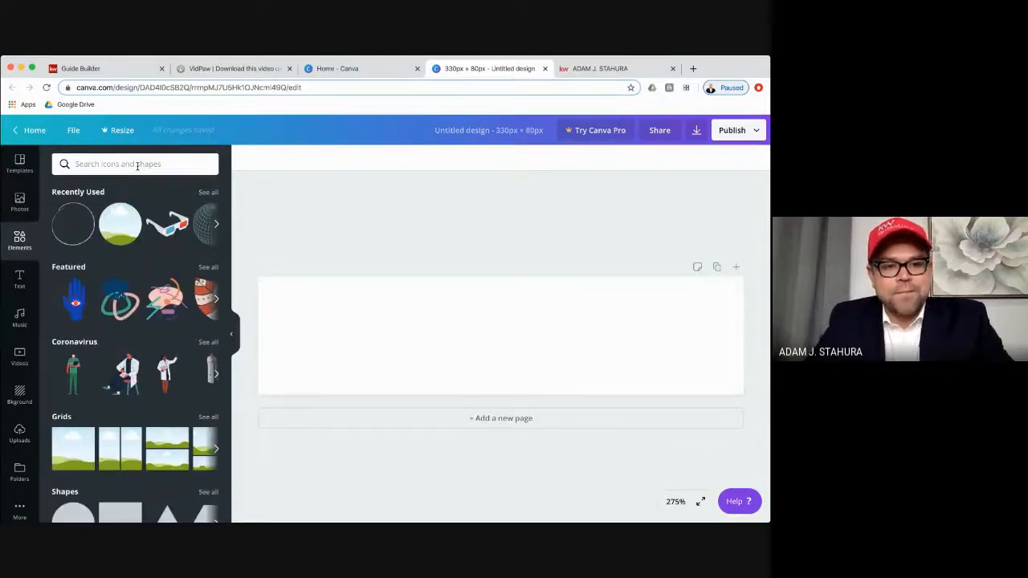
left_click(199, 232)
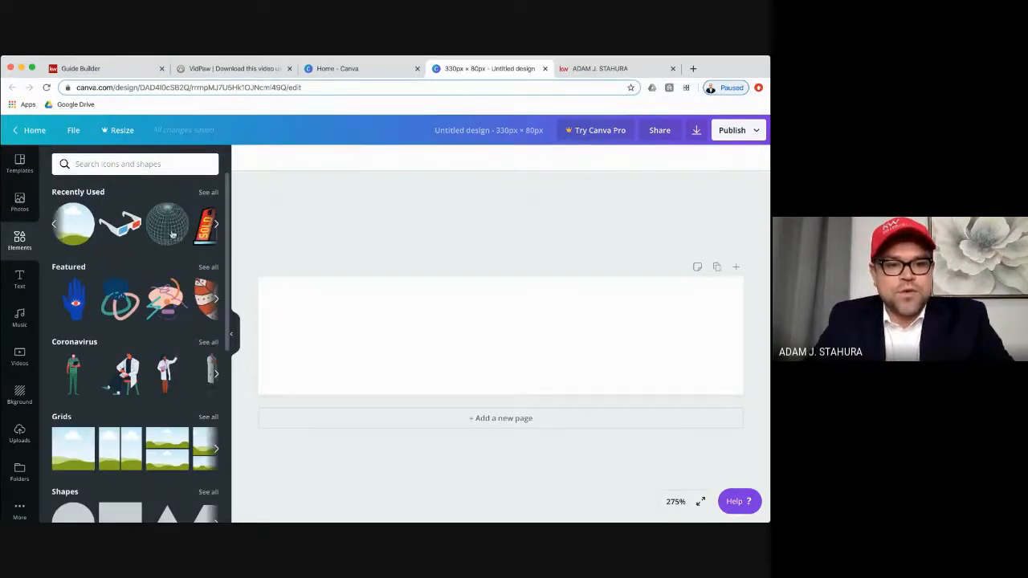
left_click(172, 234)
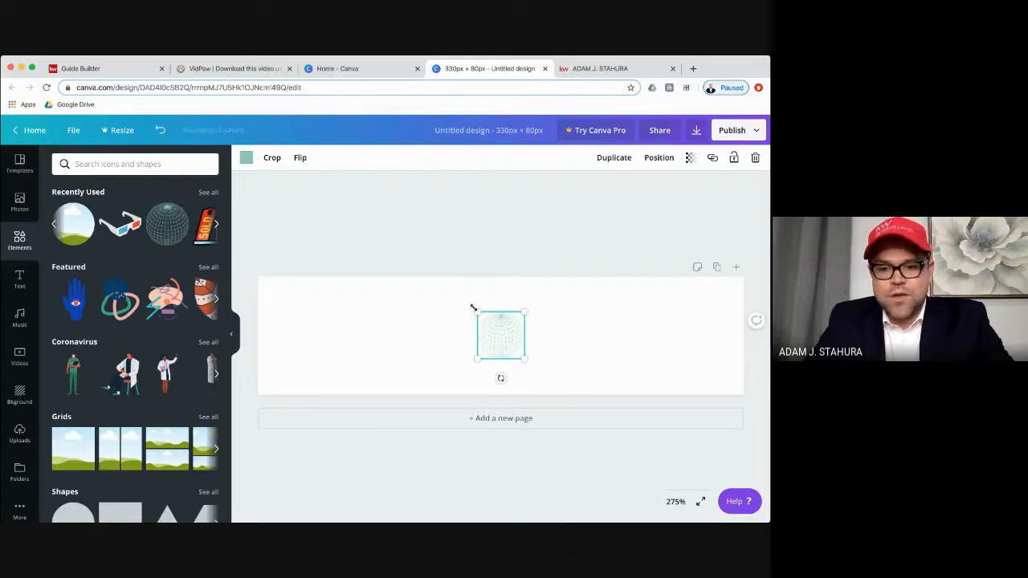
left_click_drag(477, 311, 422, 298)
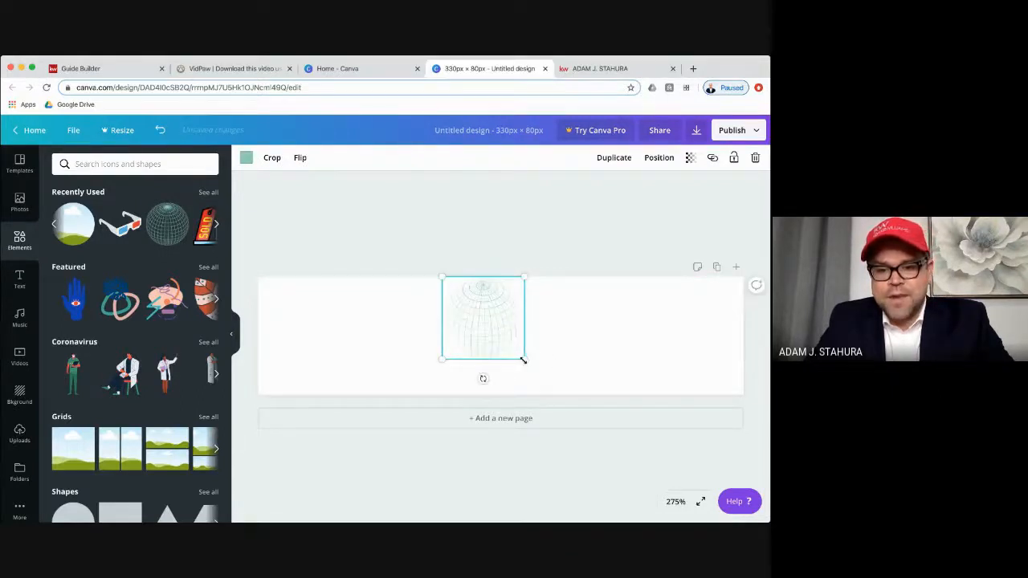
left_click_drag(523, 361, 554, 388)
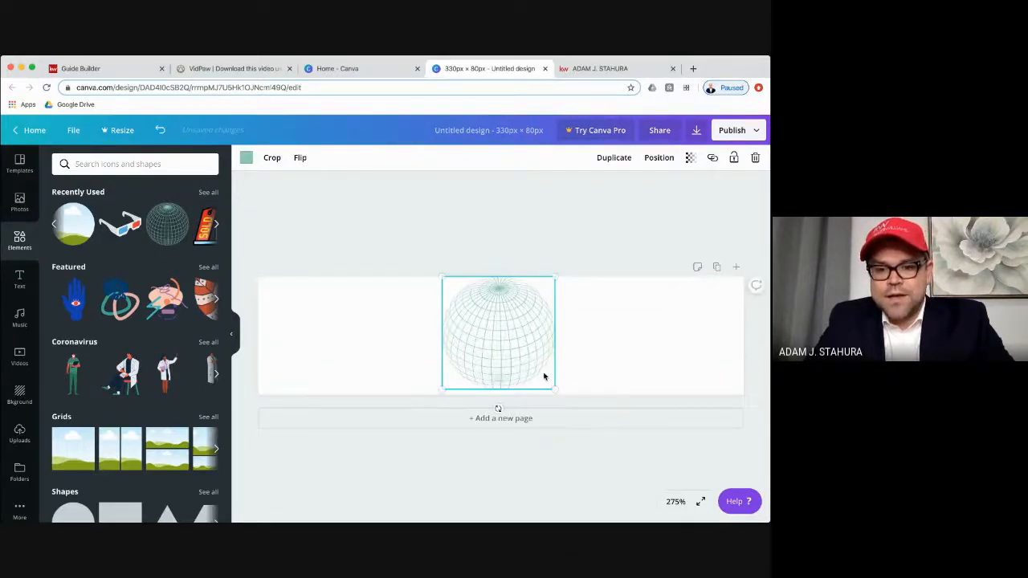
left_click(604, 331)
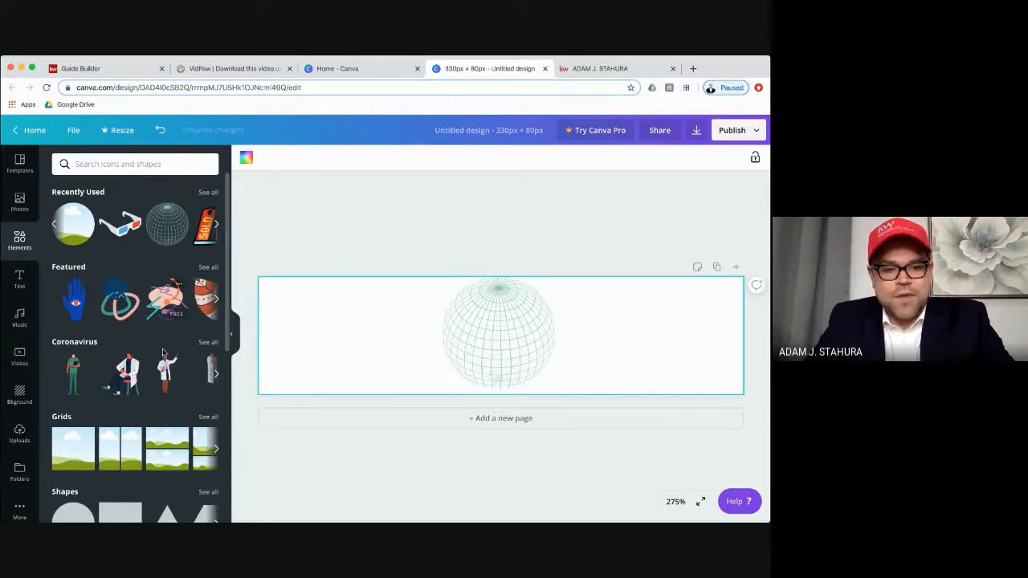
- Add the seated doctor illustration from the Coronavirus elements, enlarge it and place it overlapping the globe's right edge
left_click(130, 371)
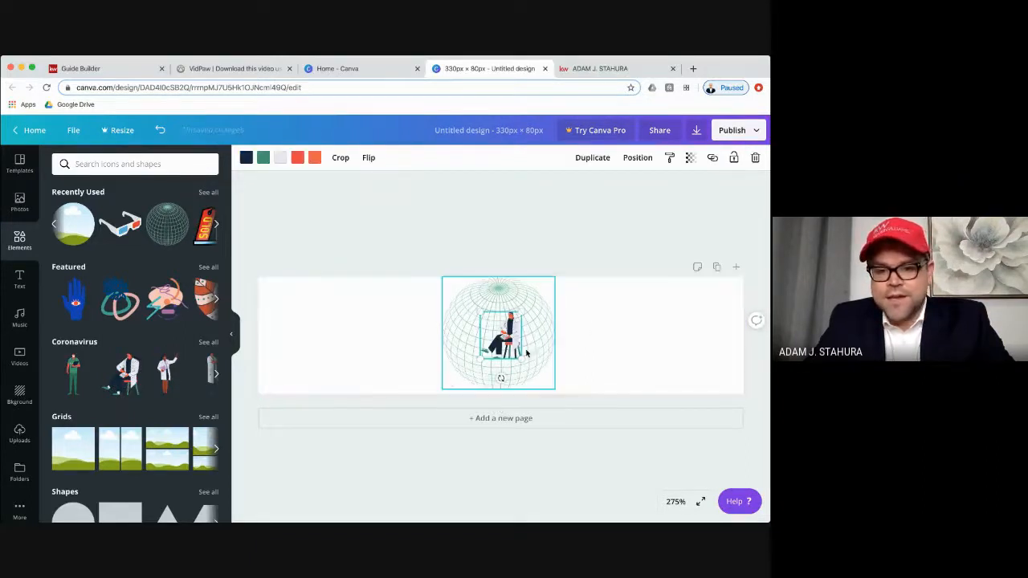
left_click_drag(520, 359, 573, 347)
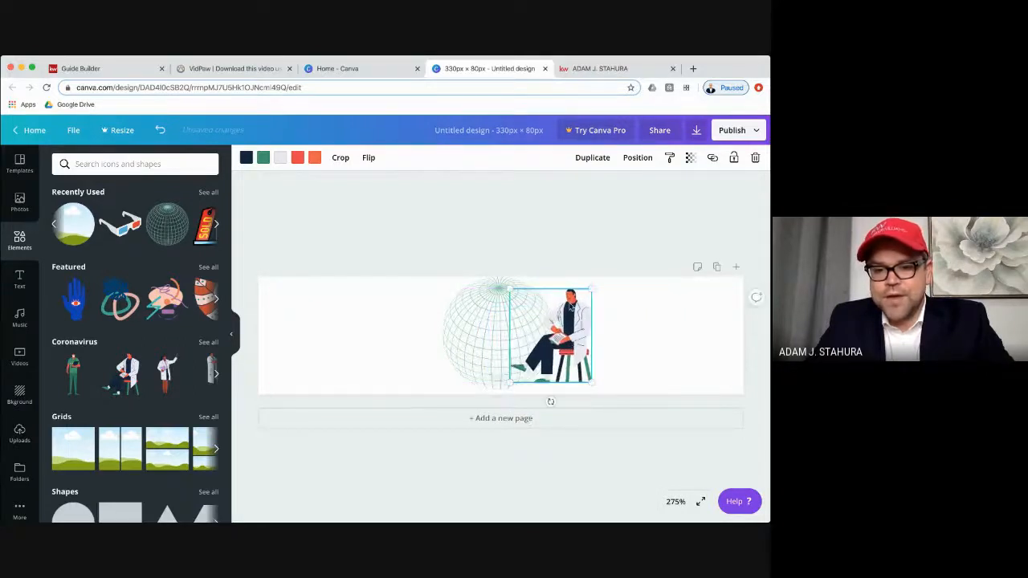
left_click(568, 231)
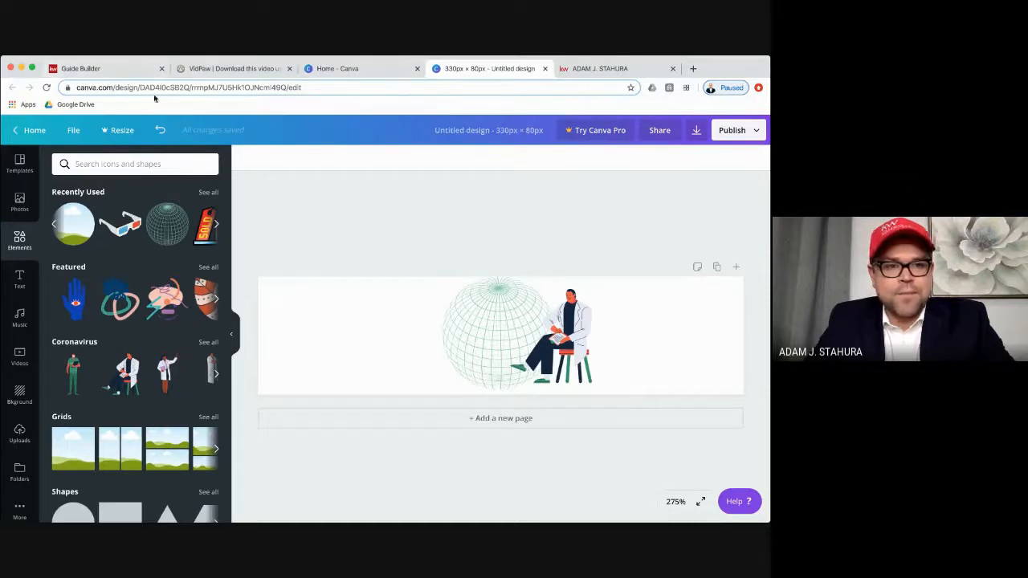
- Switch back to KW Command's Guide Builder and review the Listing Consultation step's image upload, card title, sub-title and workspace text fields
left_click(110, 69)
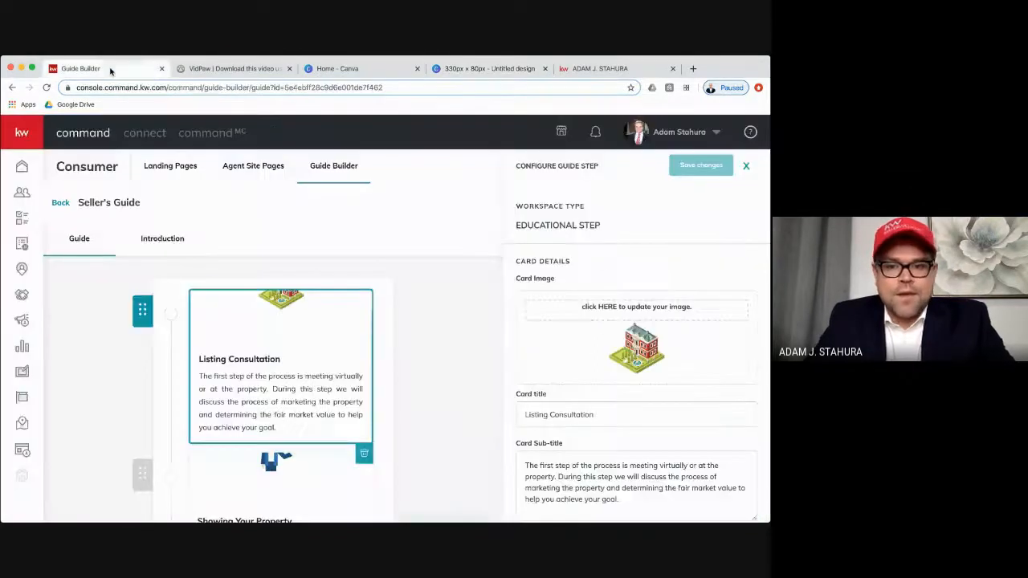
left_click(641, 313)
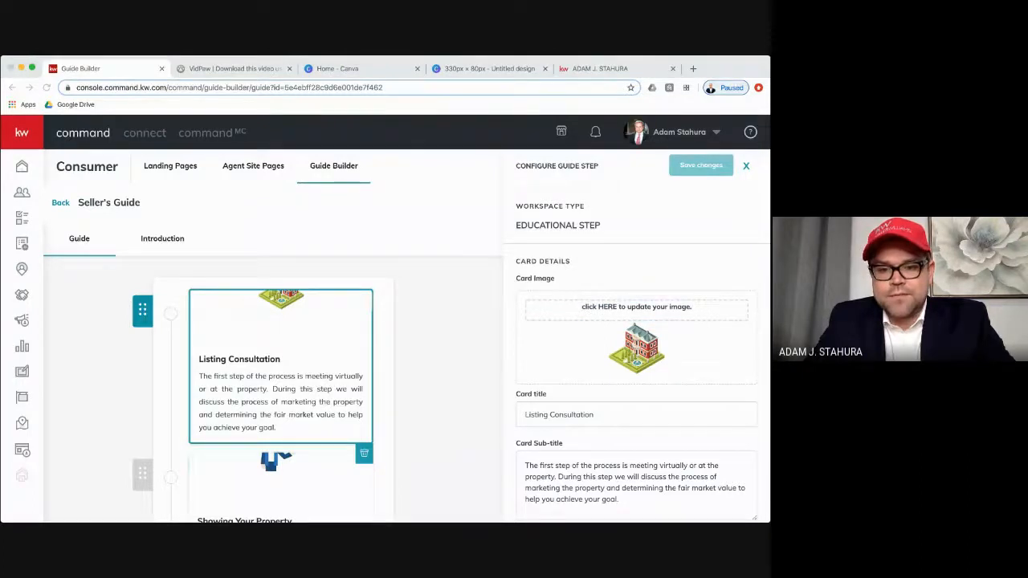
left_click(598, 413)
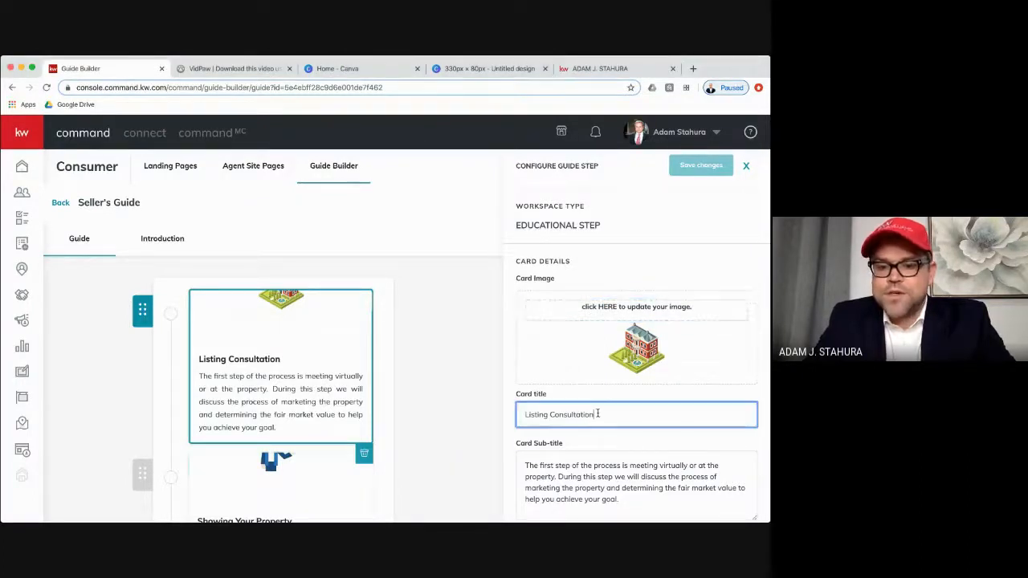
scroll(598, 414, "down", 2)
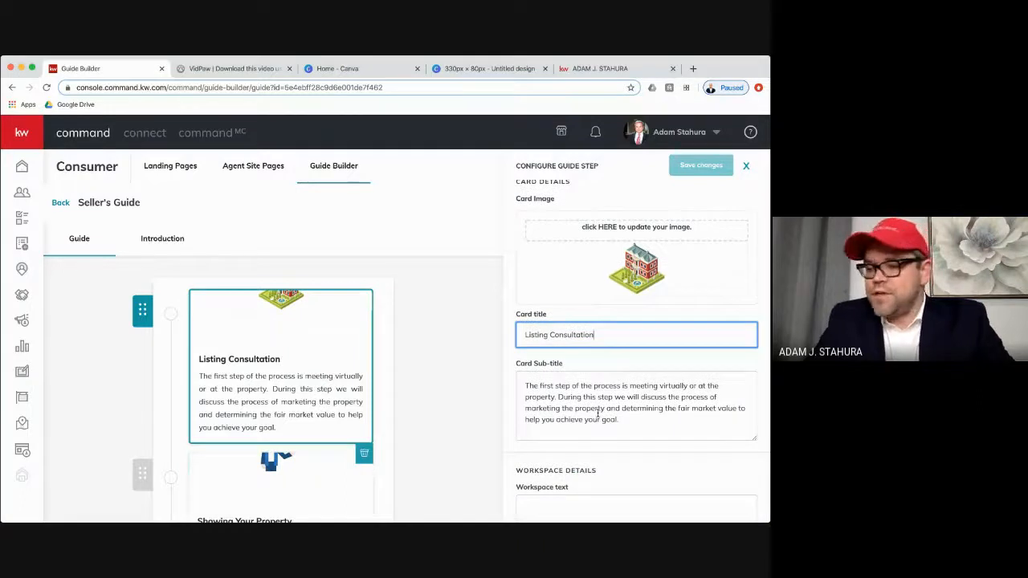
scroll(598, 414, "down", 2)
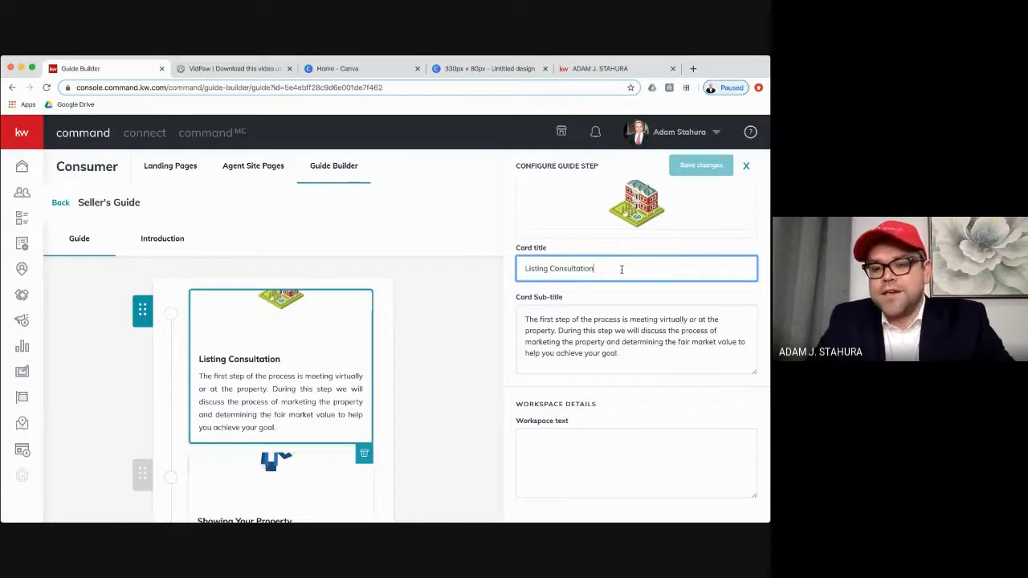
left_click(659, 331)
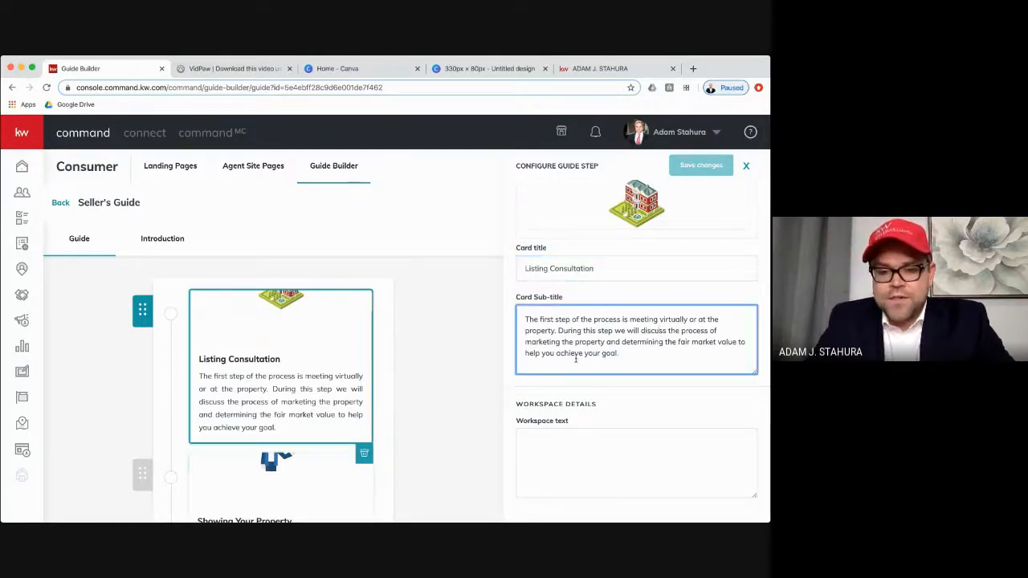
- Close the Listing Consultation step's configuration and look through the Seller's Guide steps down to Close and back
left_click(458, 329)
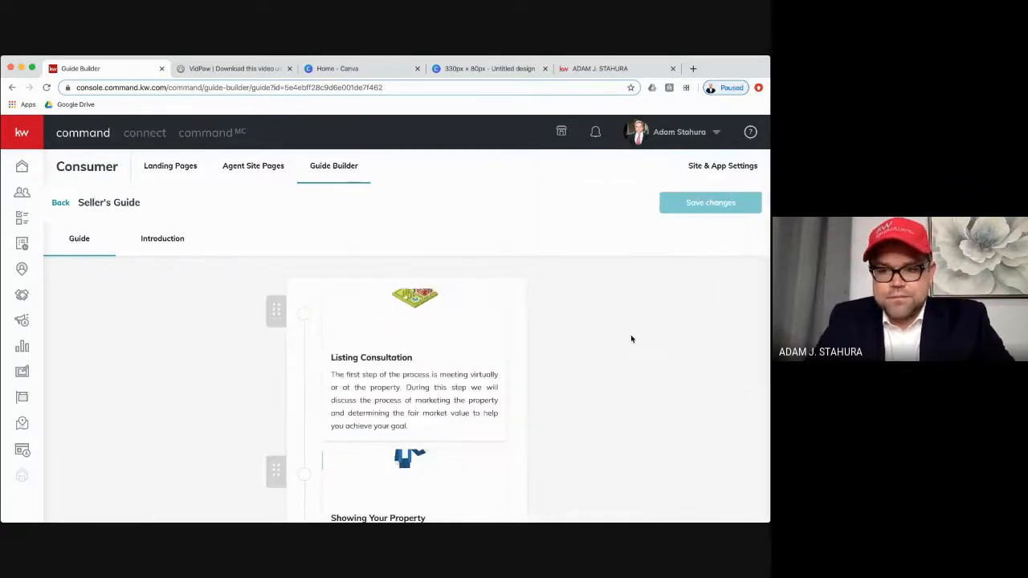
scroll(601, 342, "down", 8)
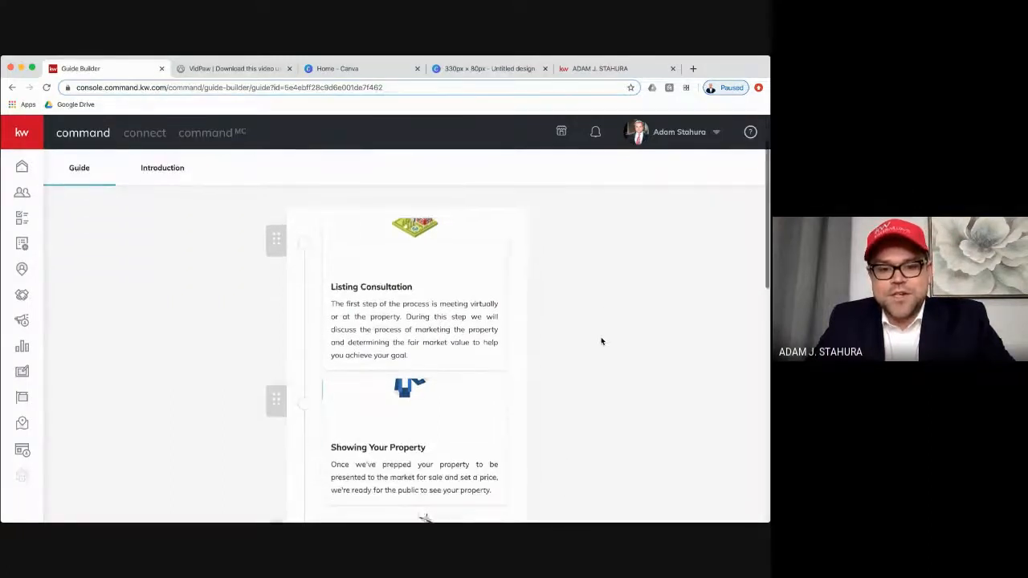
scroll(601, 341, "down", 12)
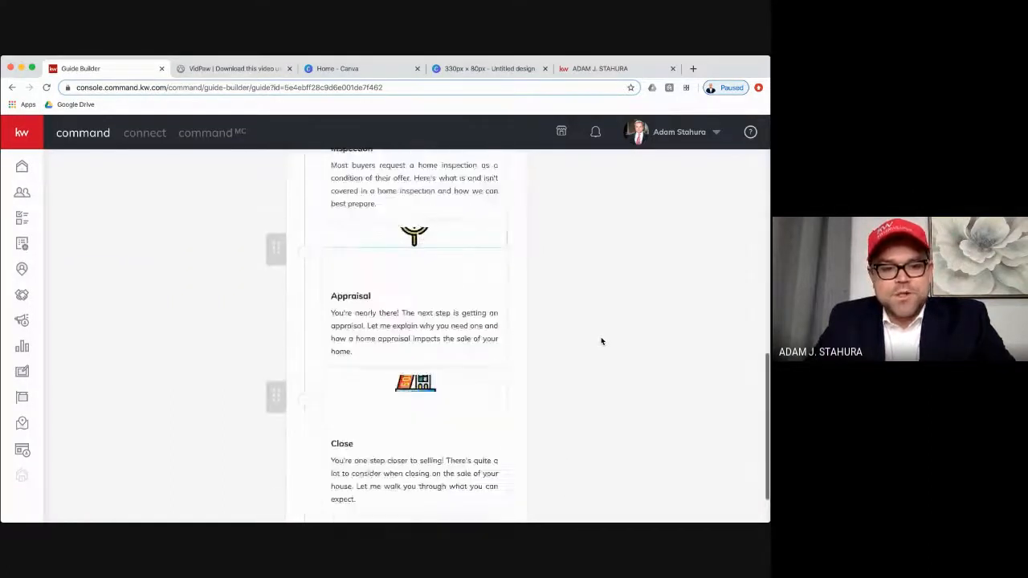
scroll(601, 341, "up", 20)
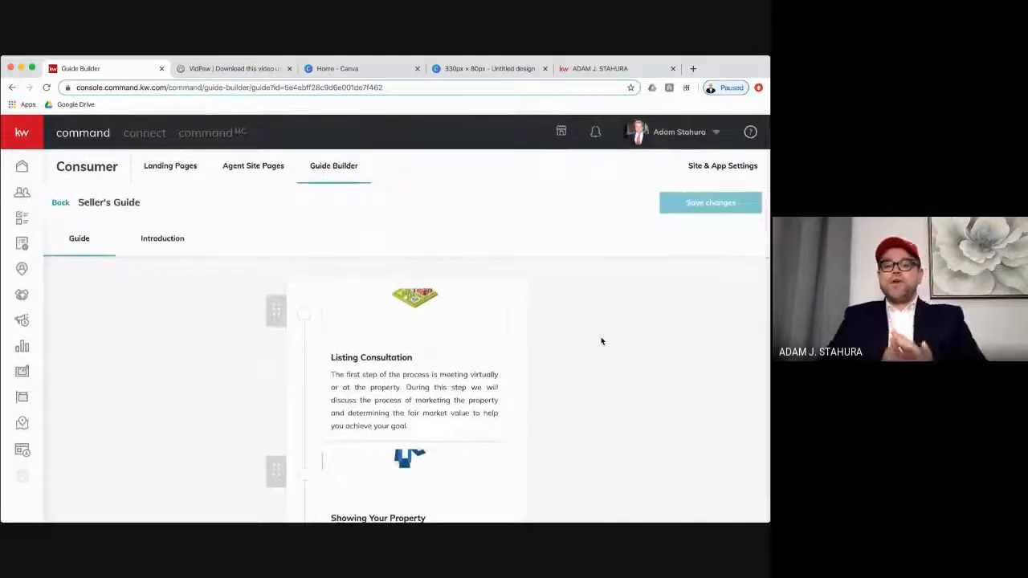